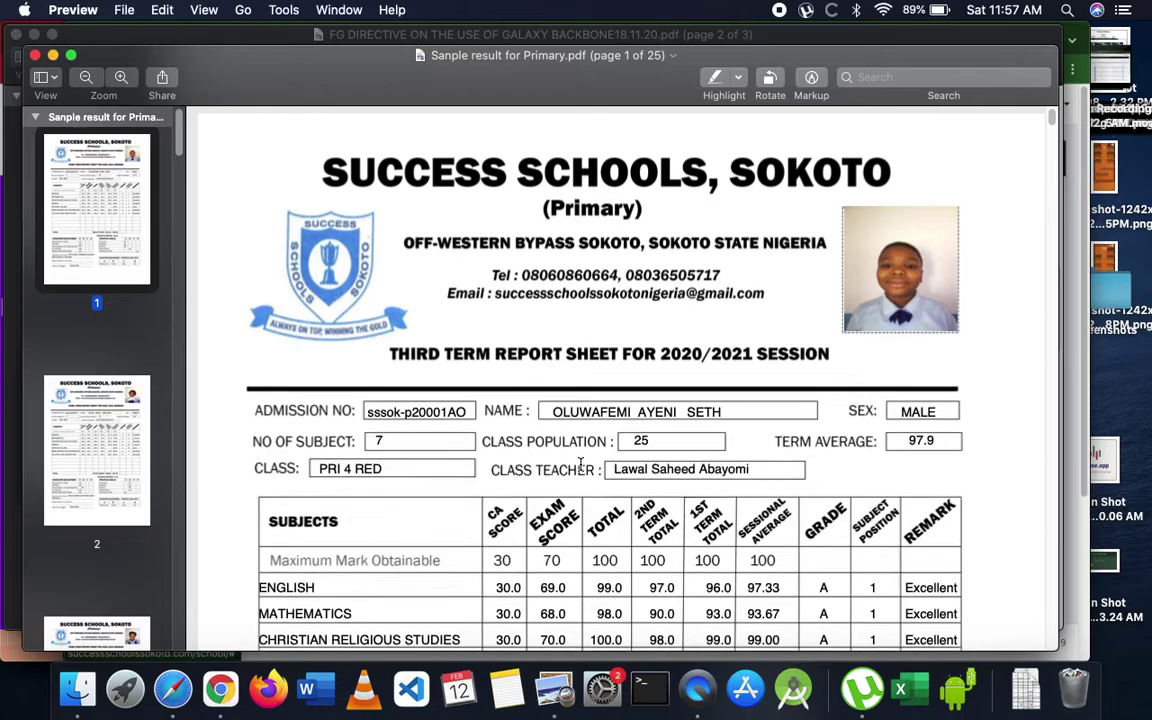
Review the first pupil's third term report sheet in the sample result PDF, down to the teachers' comments
scroll(580, 463, down, 10)
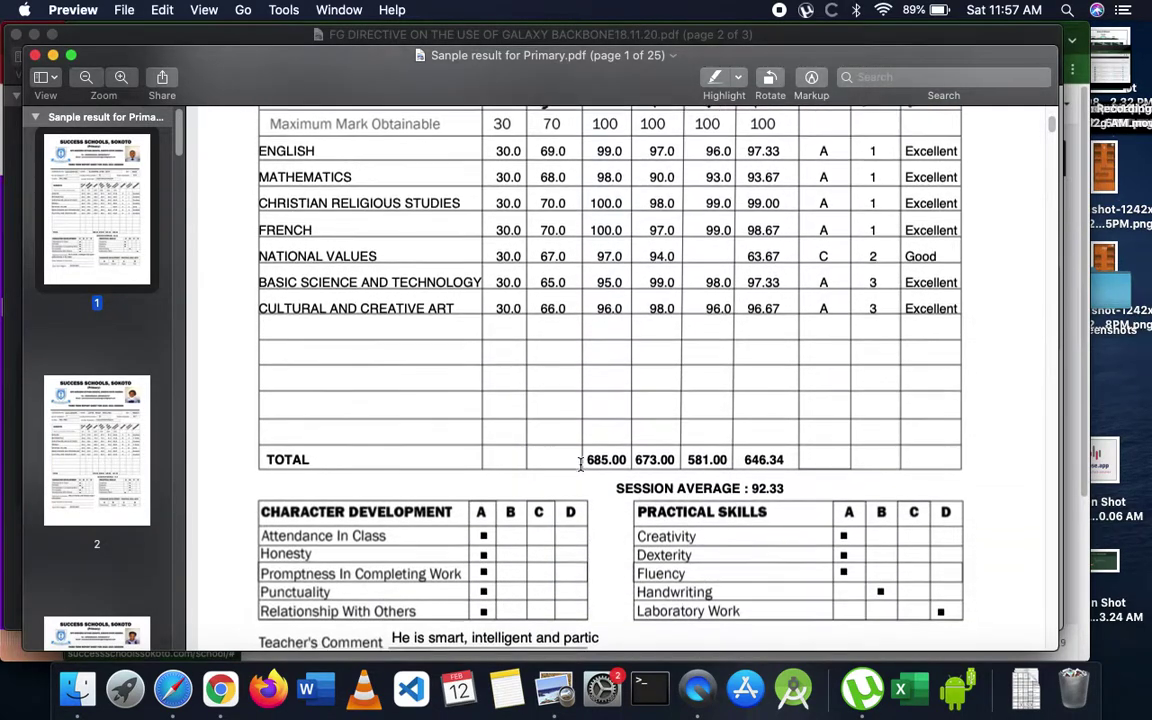
scroll(580, 463, up, 1)
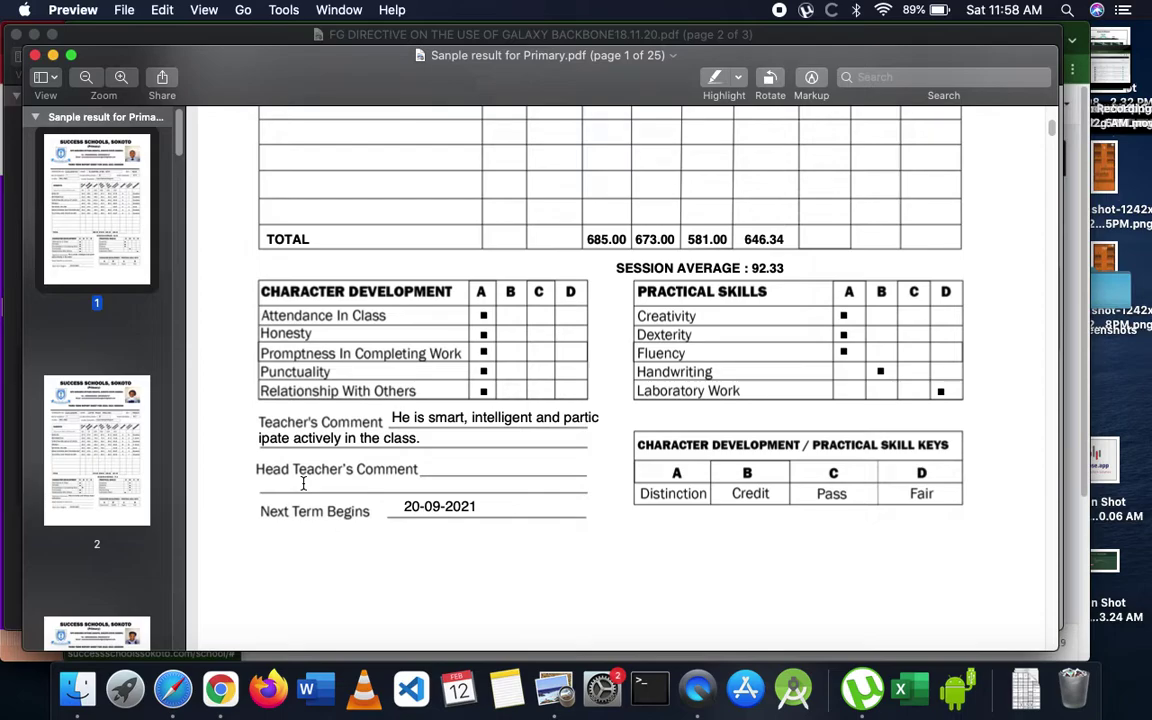
Switch to Google Chrome and bring up the window showing the demo student's Result page
click(221, 690)
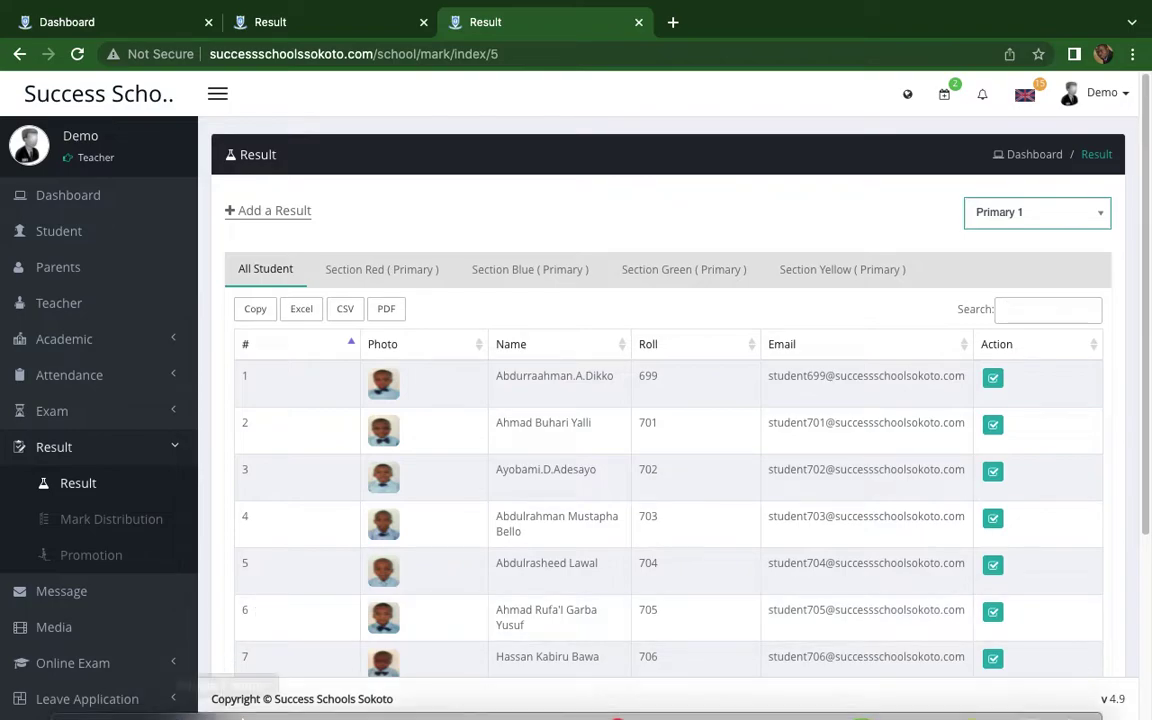
click(221, 689)
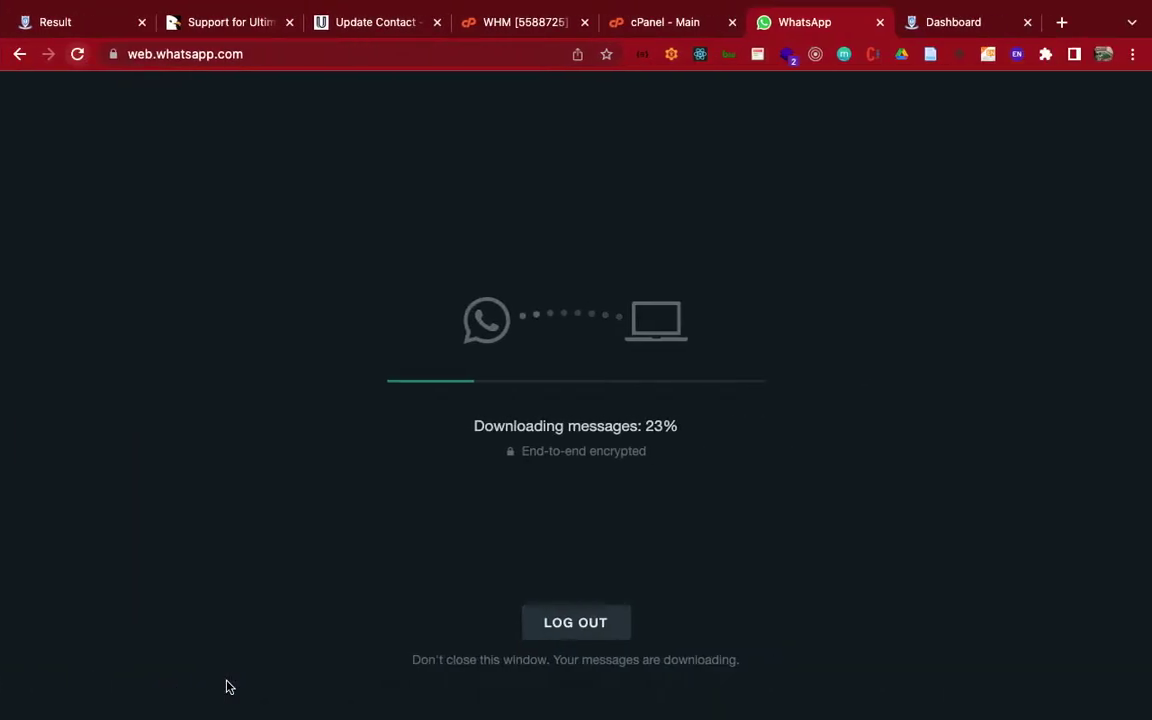
mouse_move(967, 34)
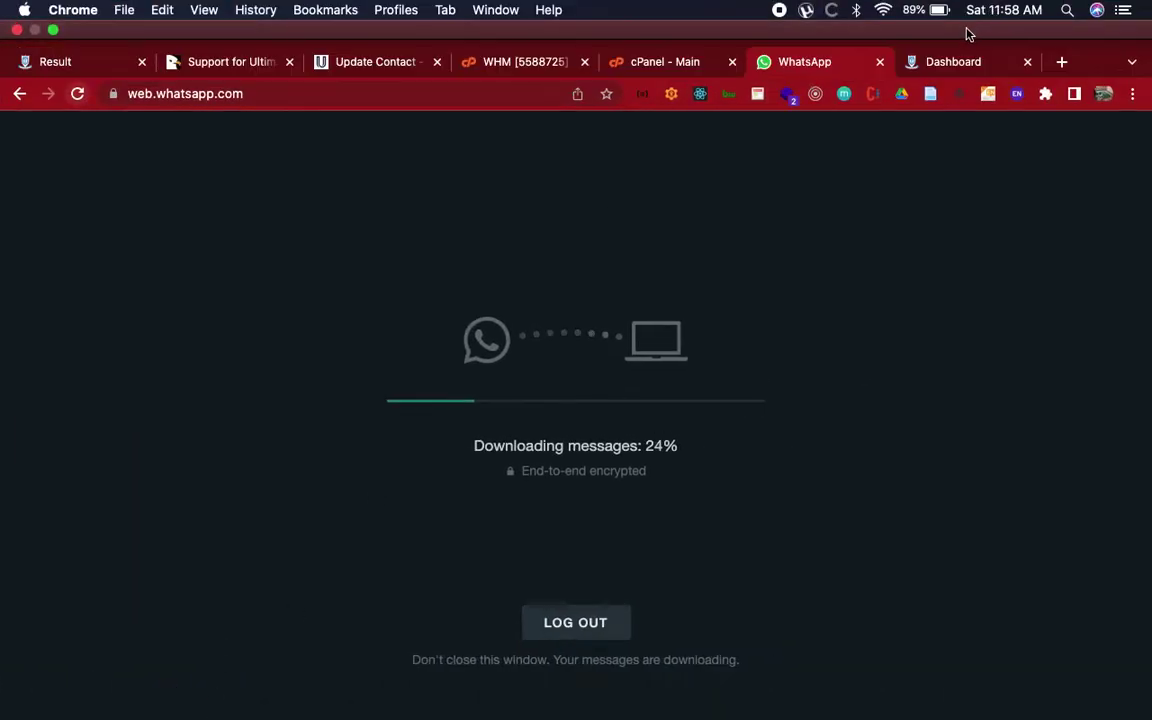
click(955, 58)
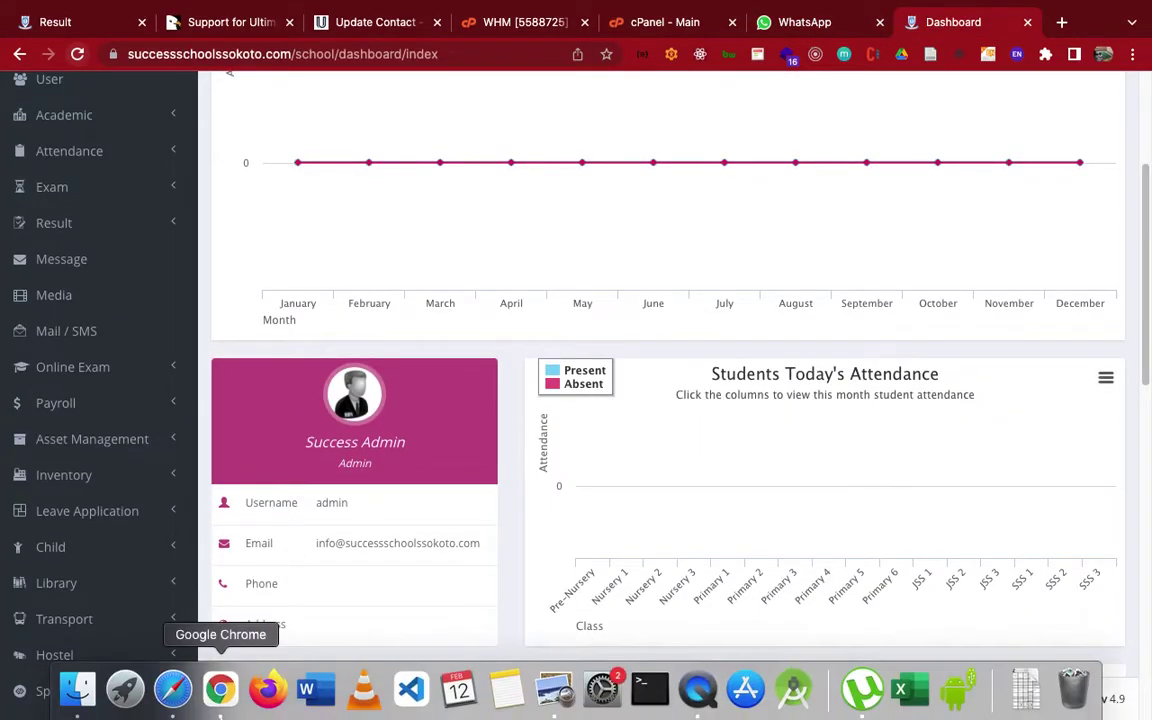
click(221, 690)
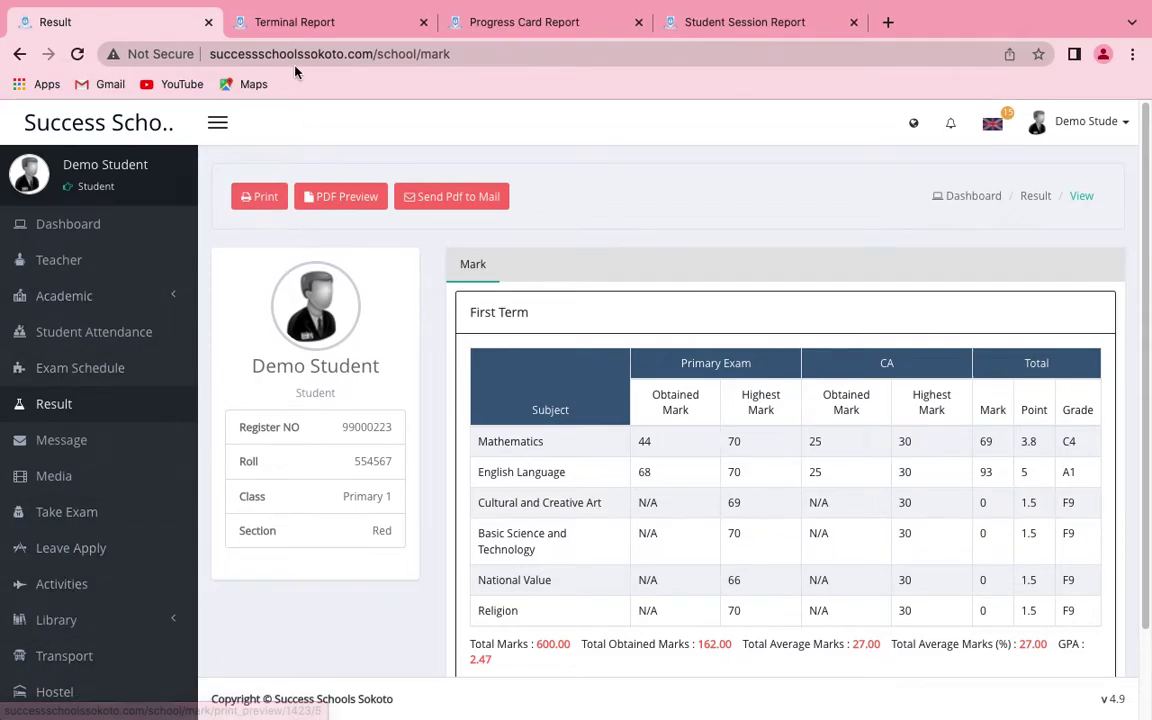
Expand the student portal's Report section to show the available report types
scroll(72, 640, down, 1)
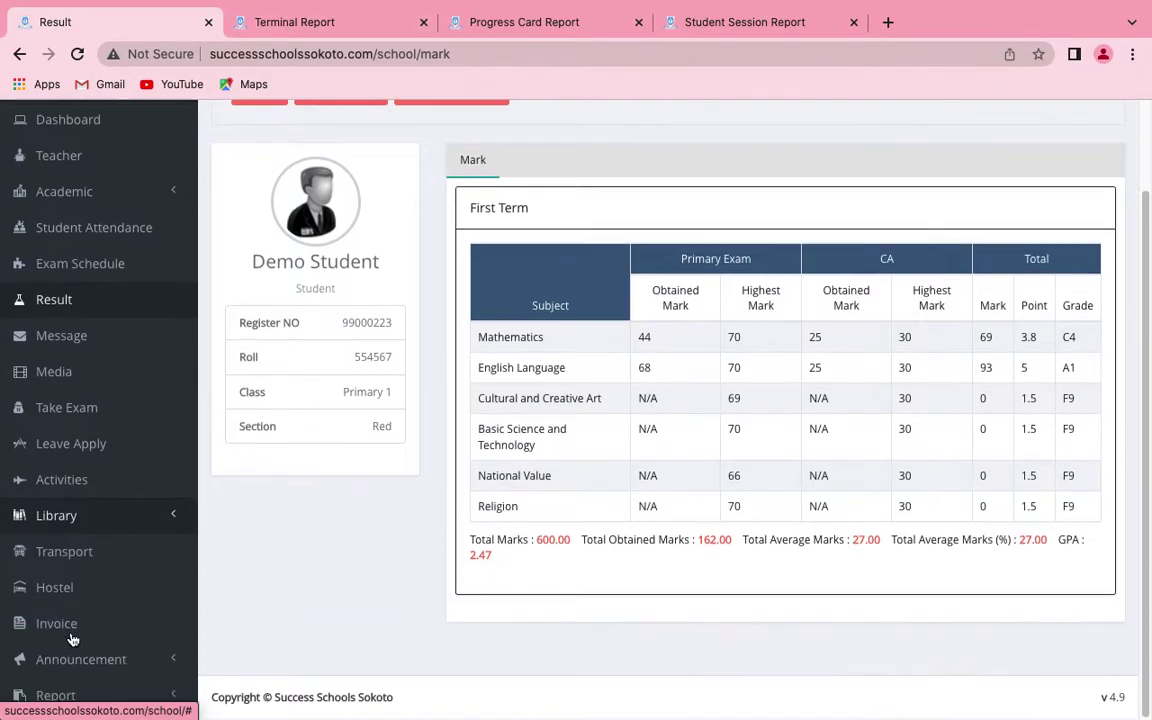
click(56, 697)
scroll(64, 695, down, 1)
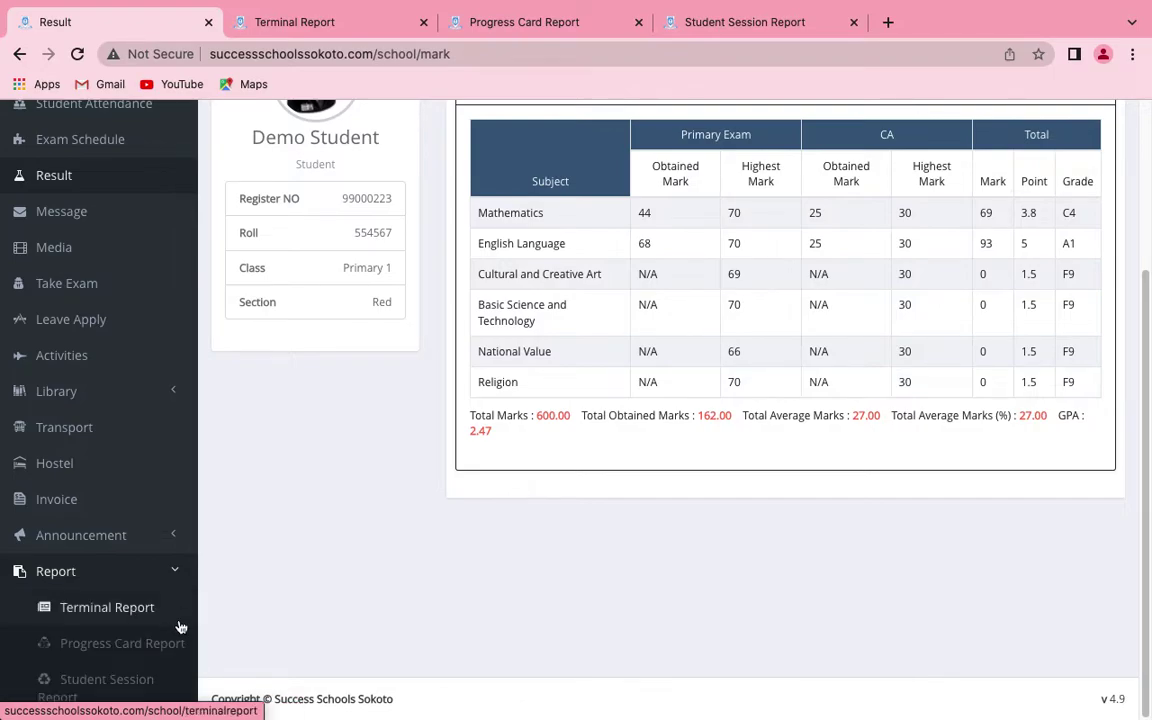
Examine the Primary 1 First Term terminal report, from the student details and subject scores to the remarks and grade interpretation
click(331, 30)
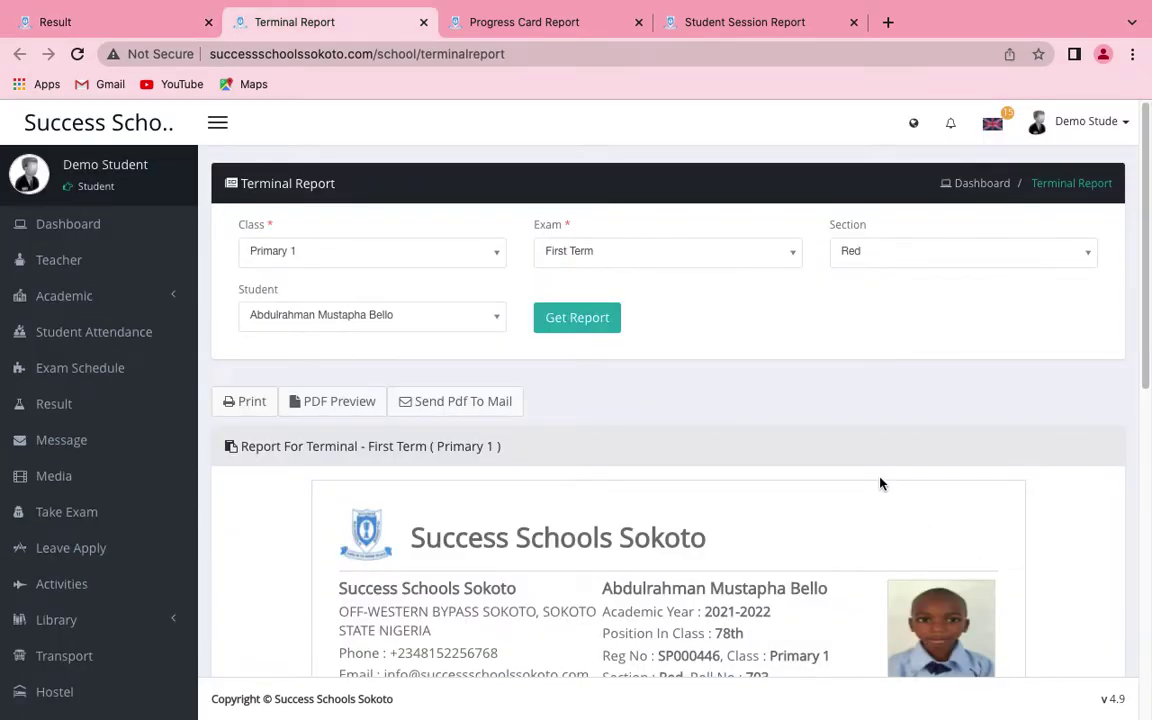
scroll(880, 484, down, 5)
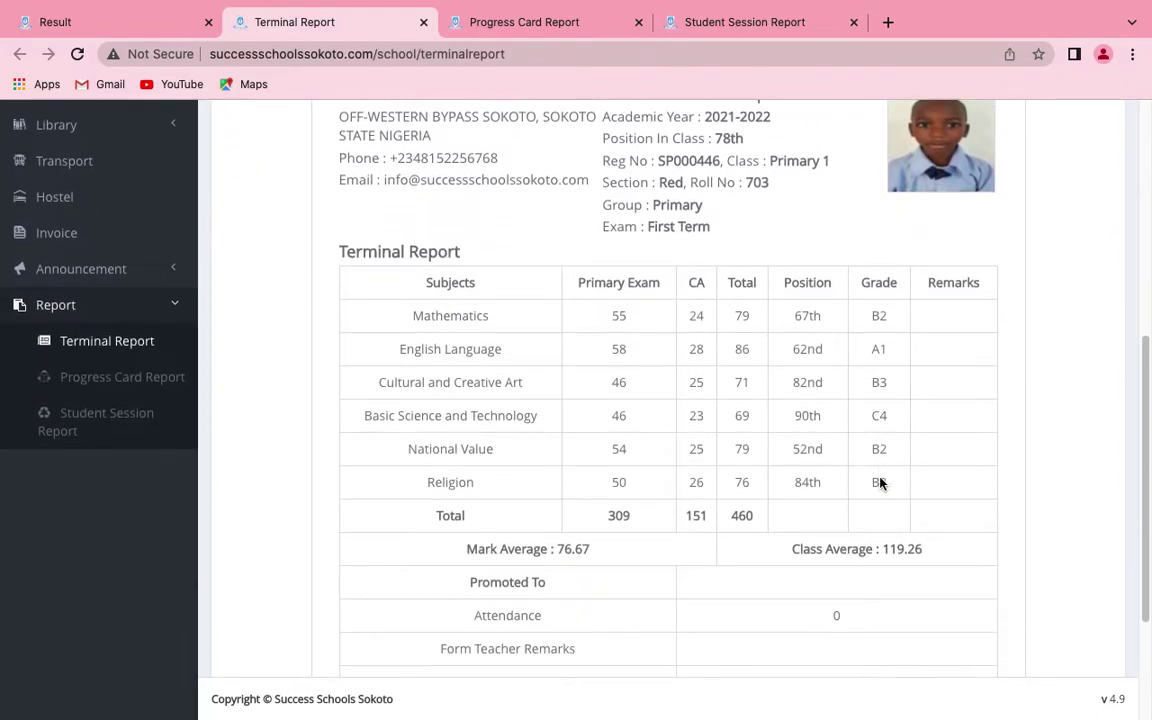
scroll(880, 484, down, 1)
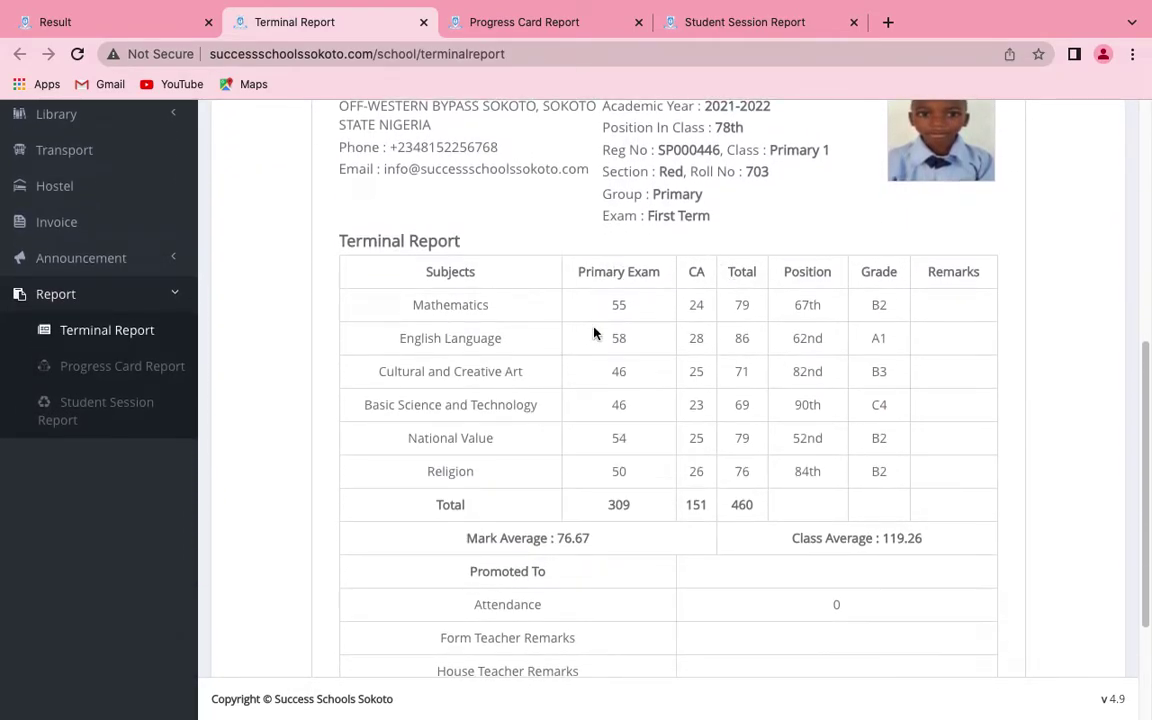
scroll(636, 538, down, 4)
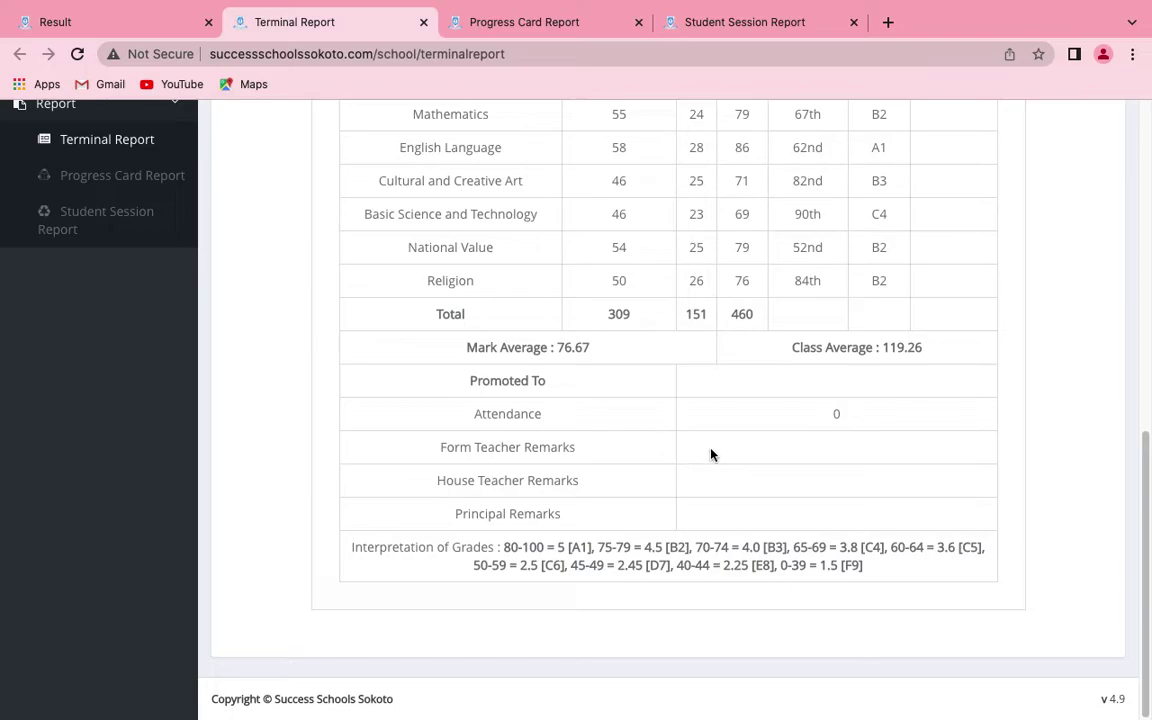
scroll(711, 455, up, 1)
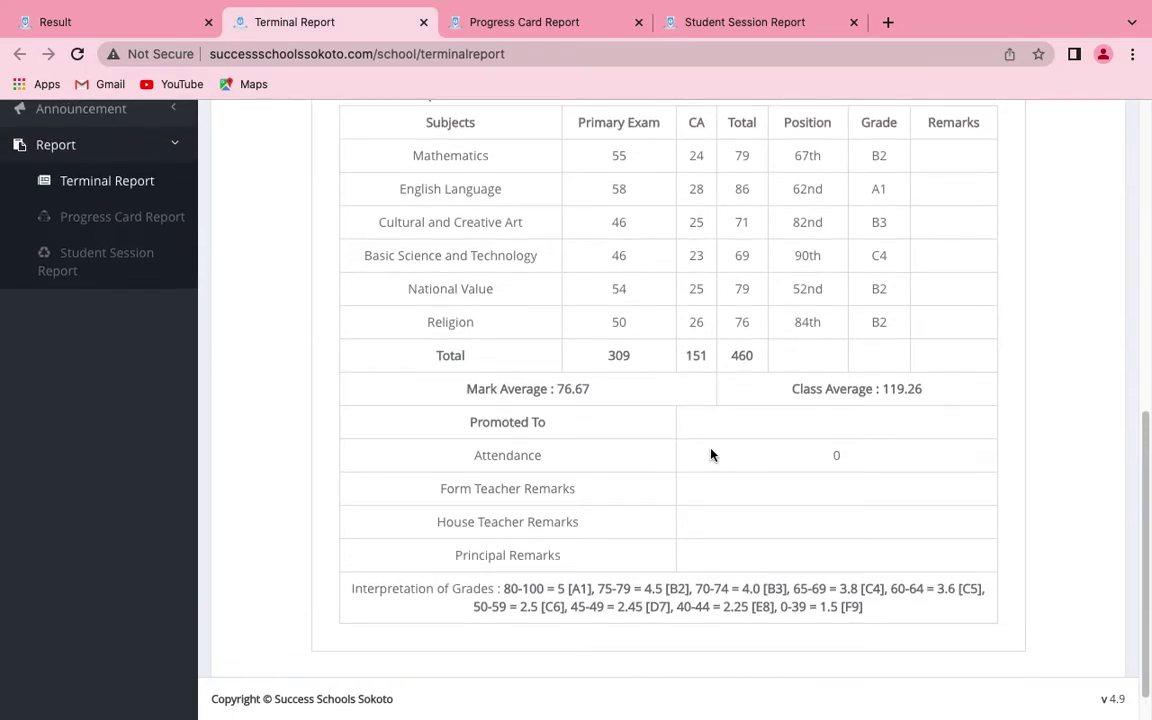
scroll(711, 455, up, 3)
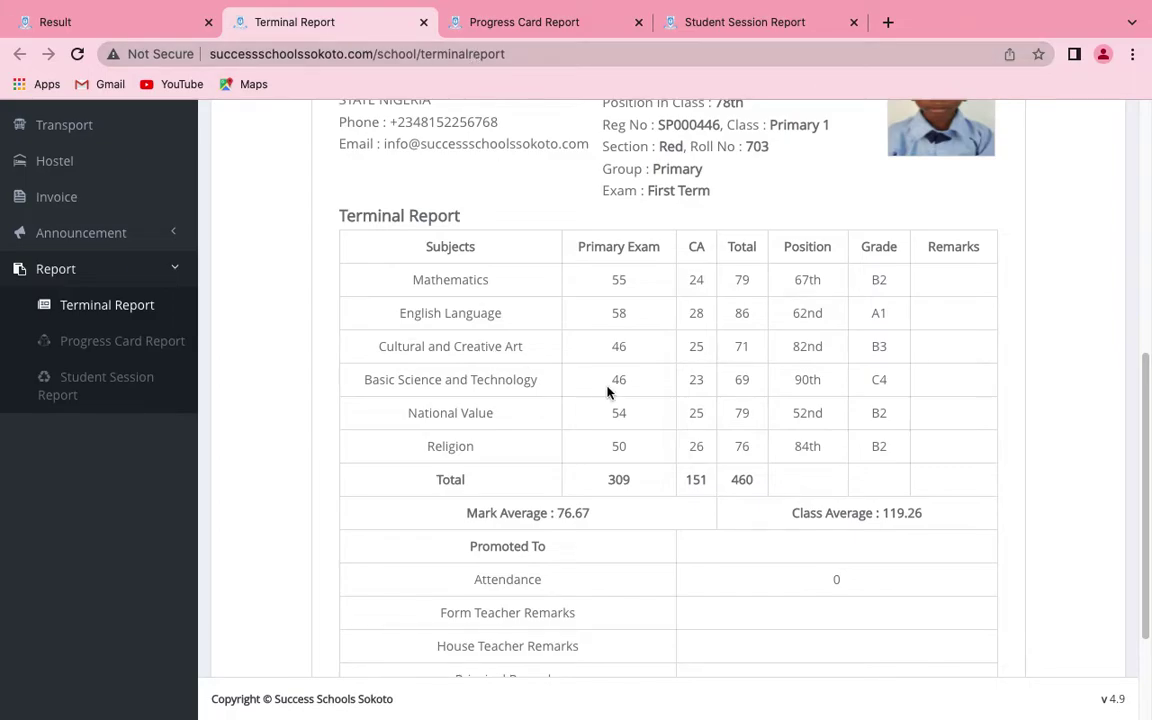
scroll(659, 414, up, 7)
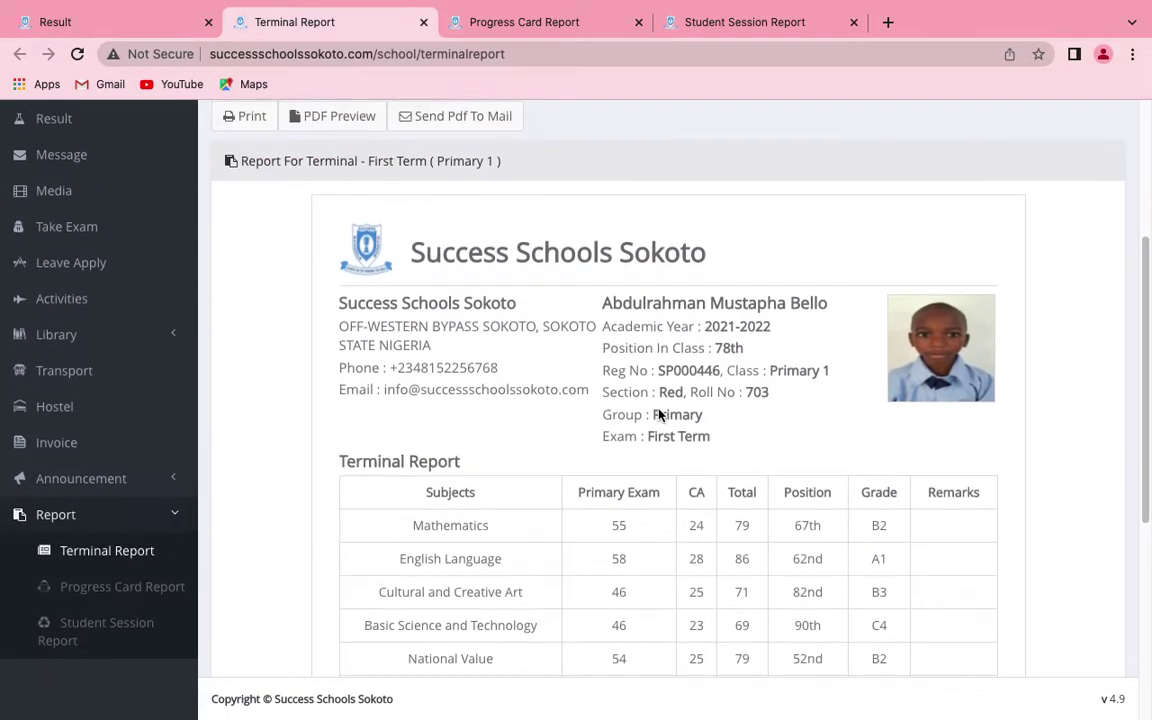
scroll(659, 410, down, 10)
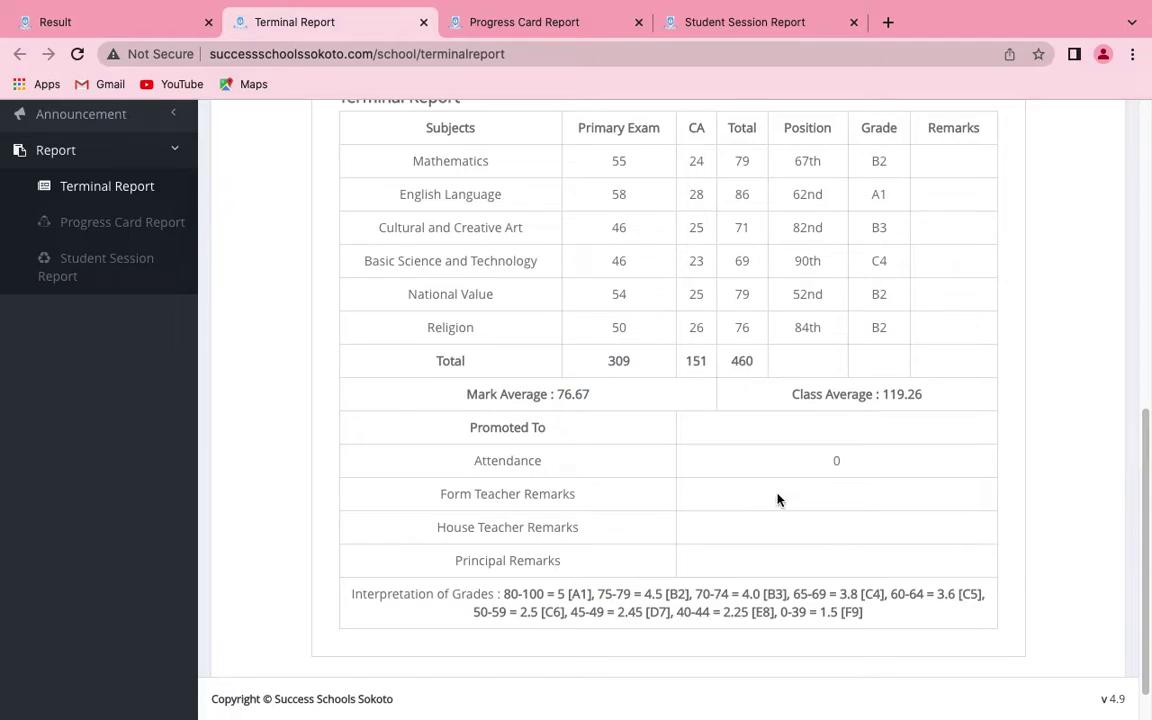
scroll(778, 500, up, 1)
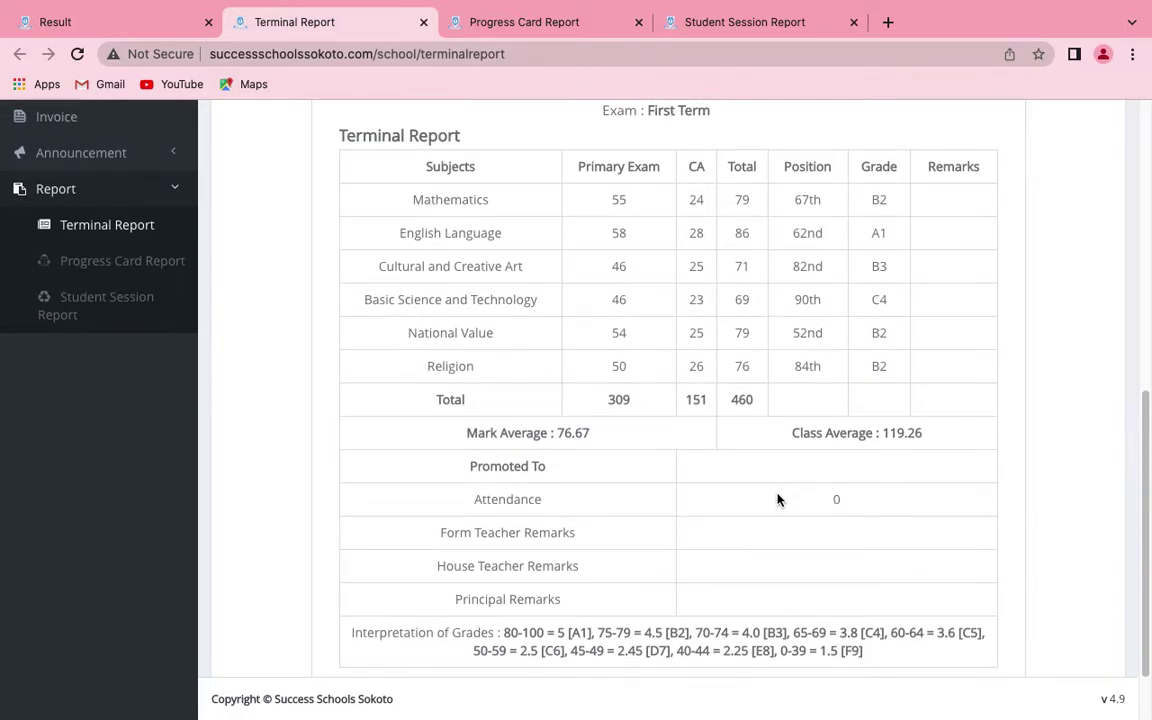
scroll(670, 313, up, 1)
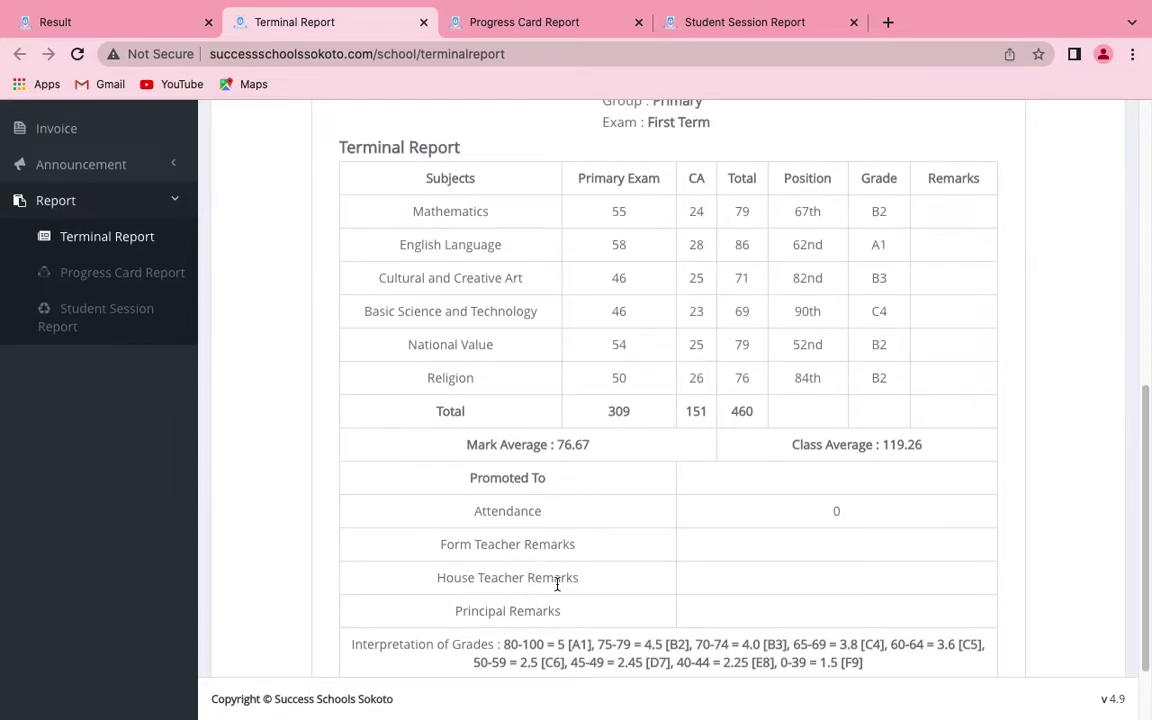
scroll(684, 368, up, 4)
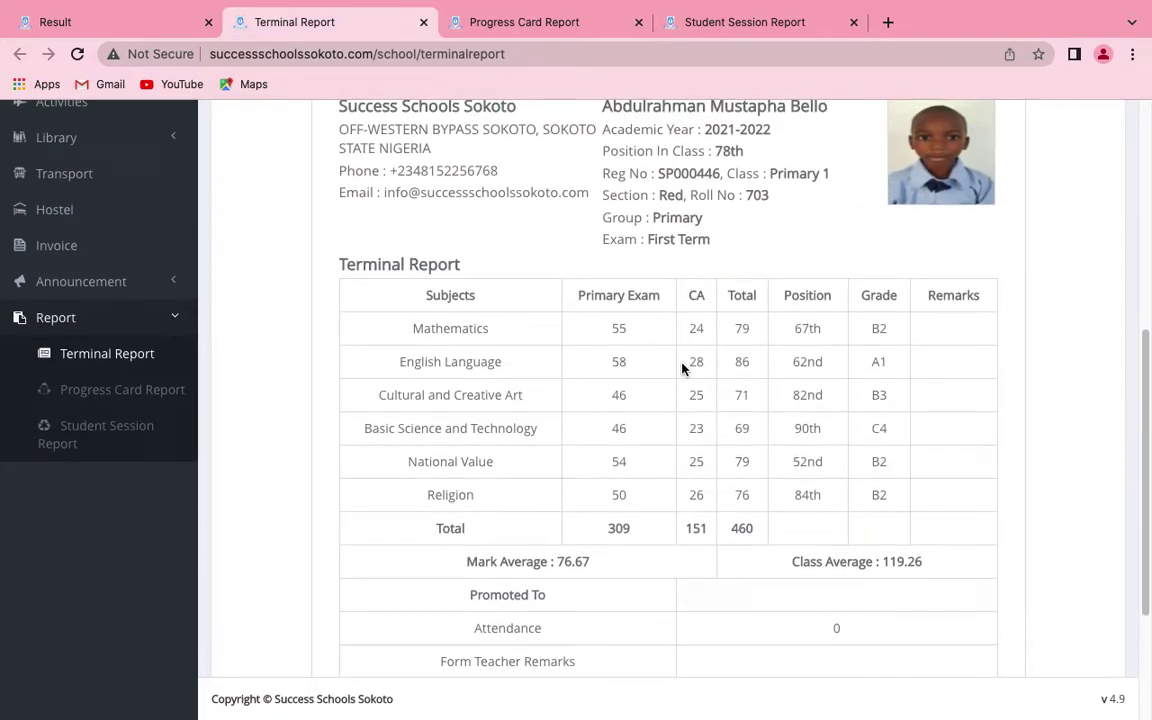
scroll(684, 368, up, 2)
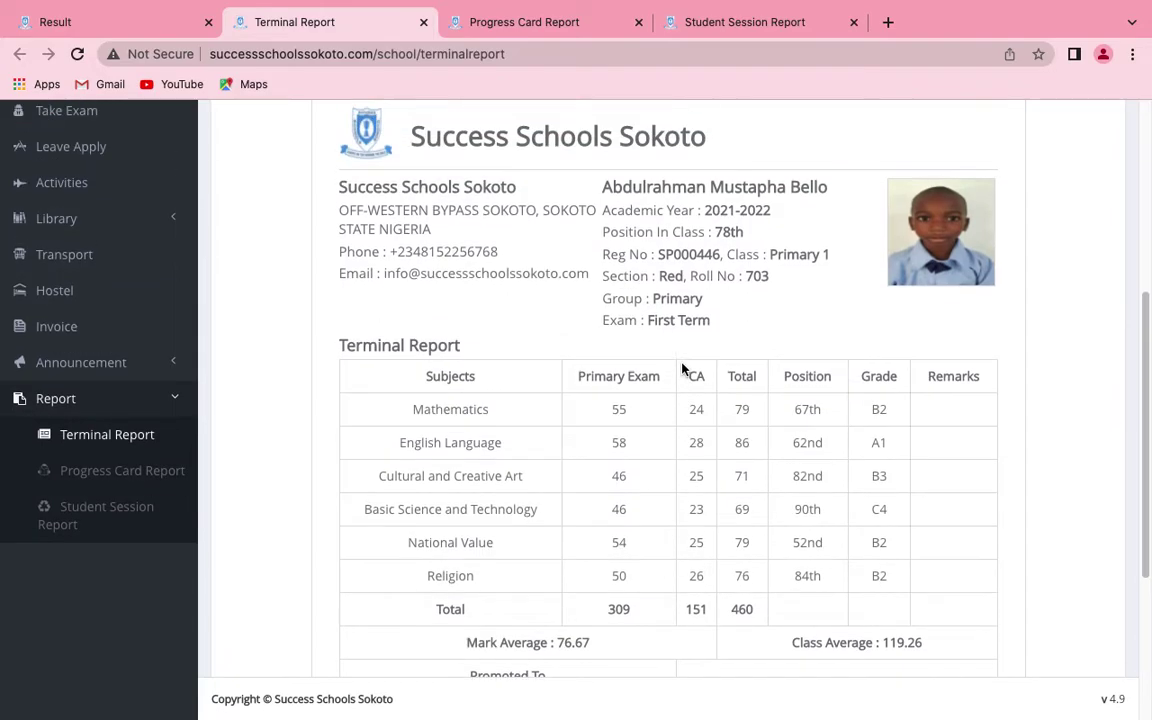
Review the demo student's progress card report and student session report down to the remarks rows
click(514, 22)
scroll(681, 416, down, 10)
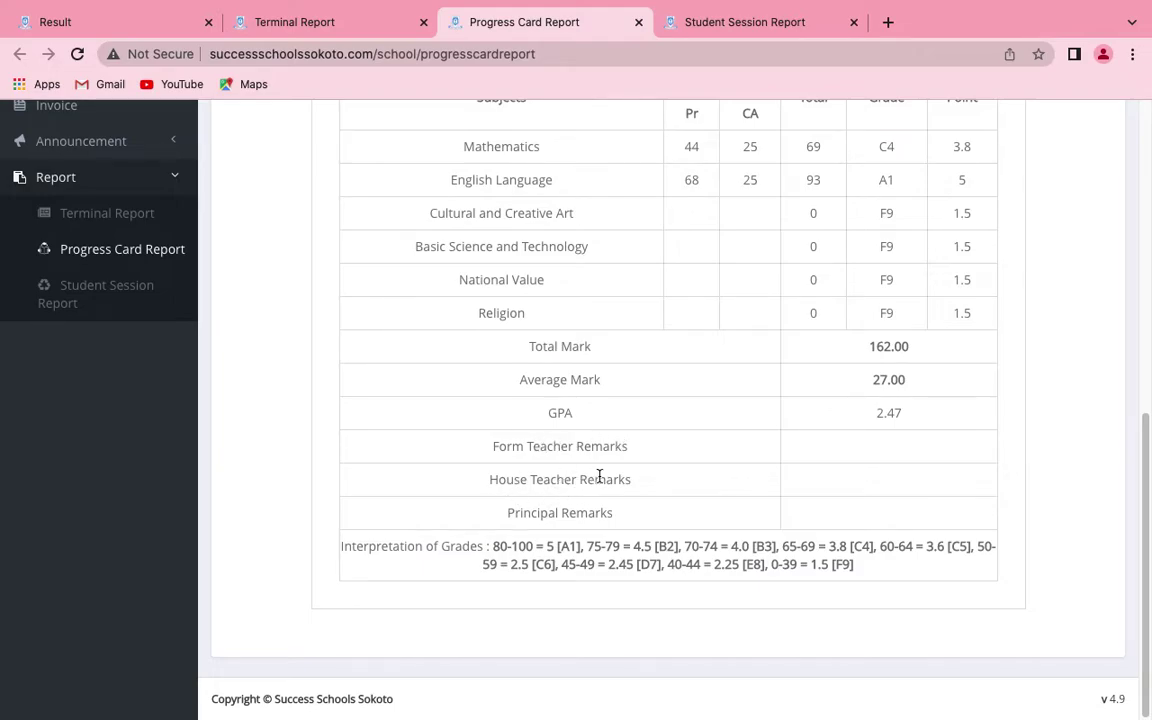
click(738, 21)
scroll(743, 423, down, 4)
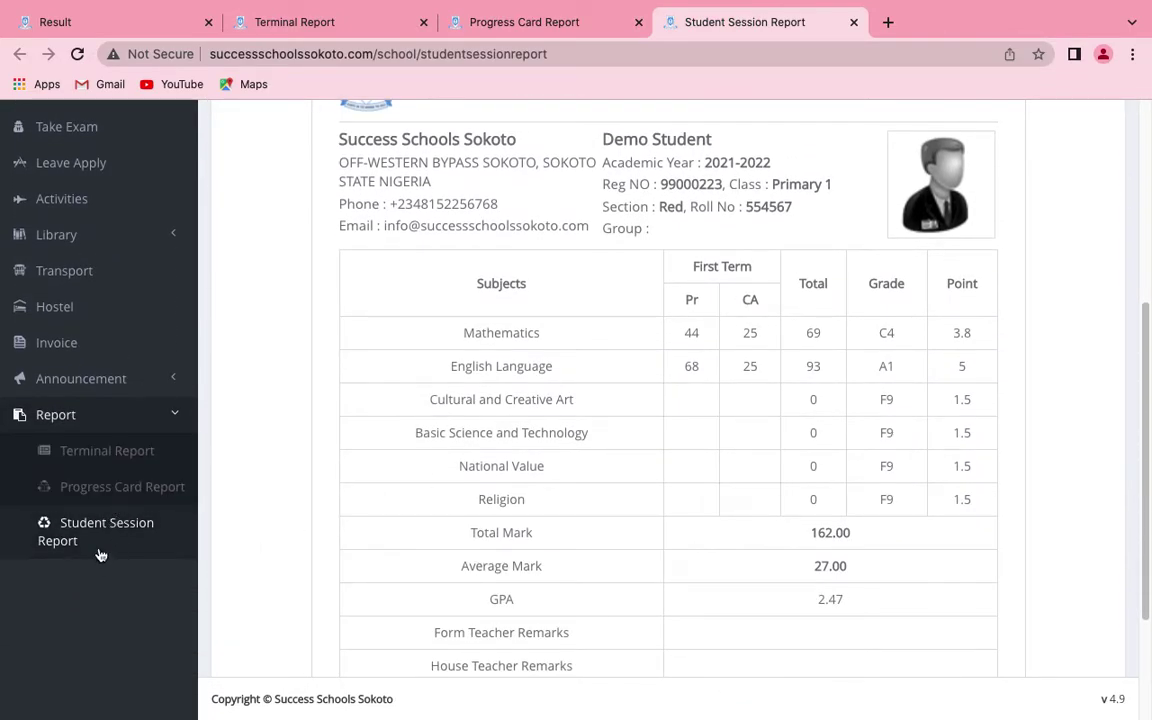
scroll(849, 483, down, 2)
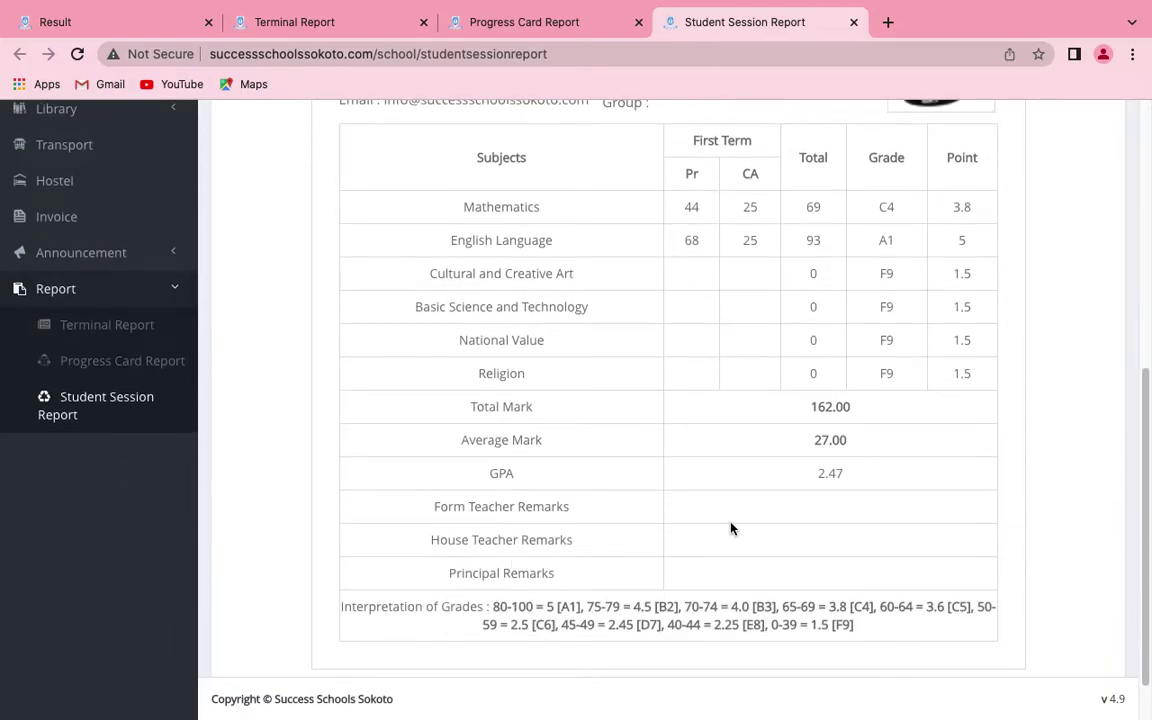
Revisit the demo student's marks, and switch to the Chrome window with the teacher account's Primary 1 result list
click(98, 24)
scroll(660, 490, up, 3)
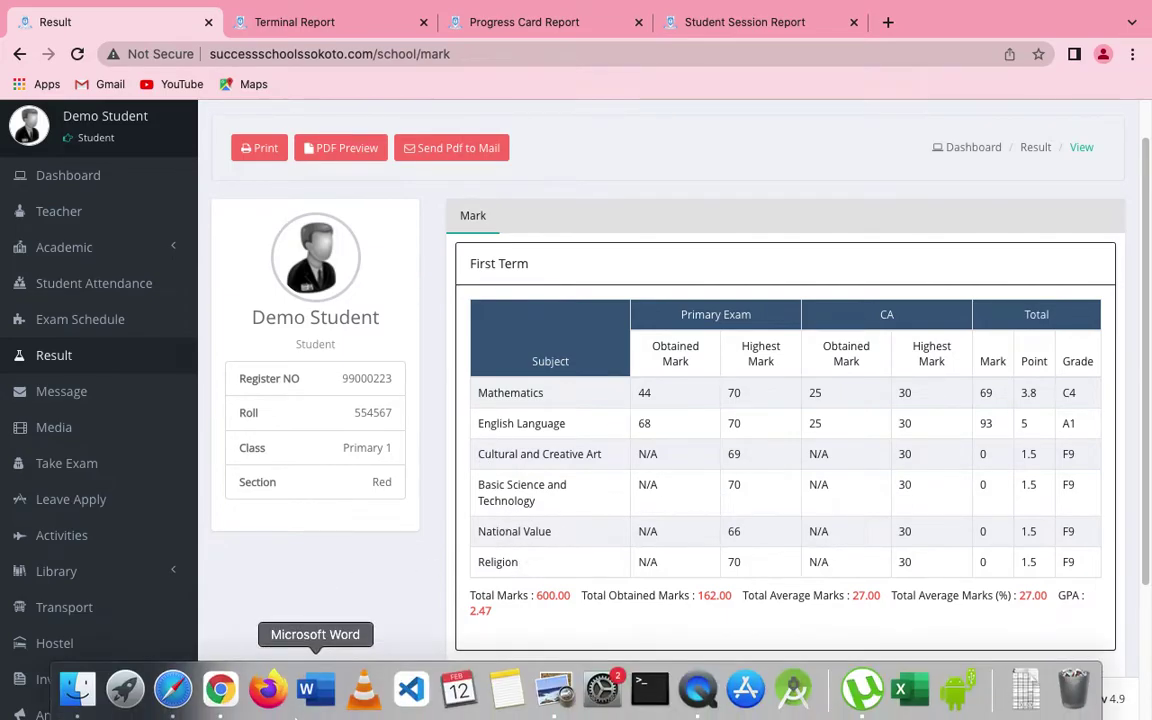
click(220, 690)
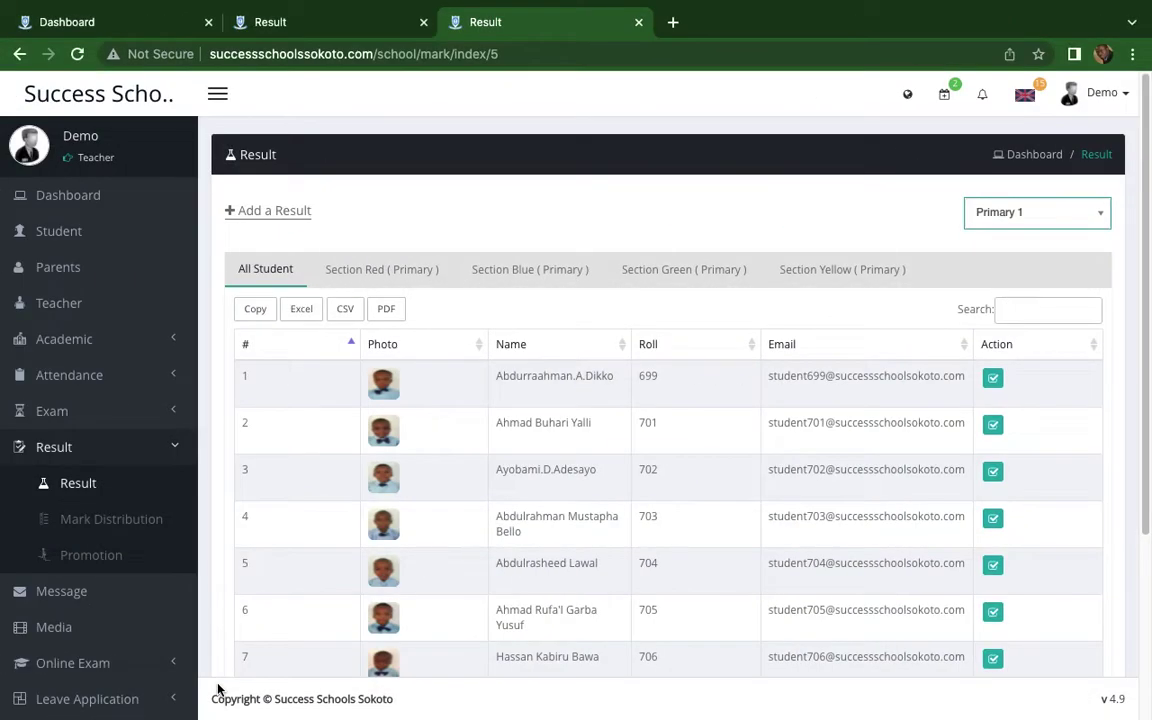
click(307, 26)
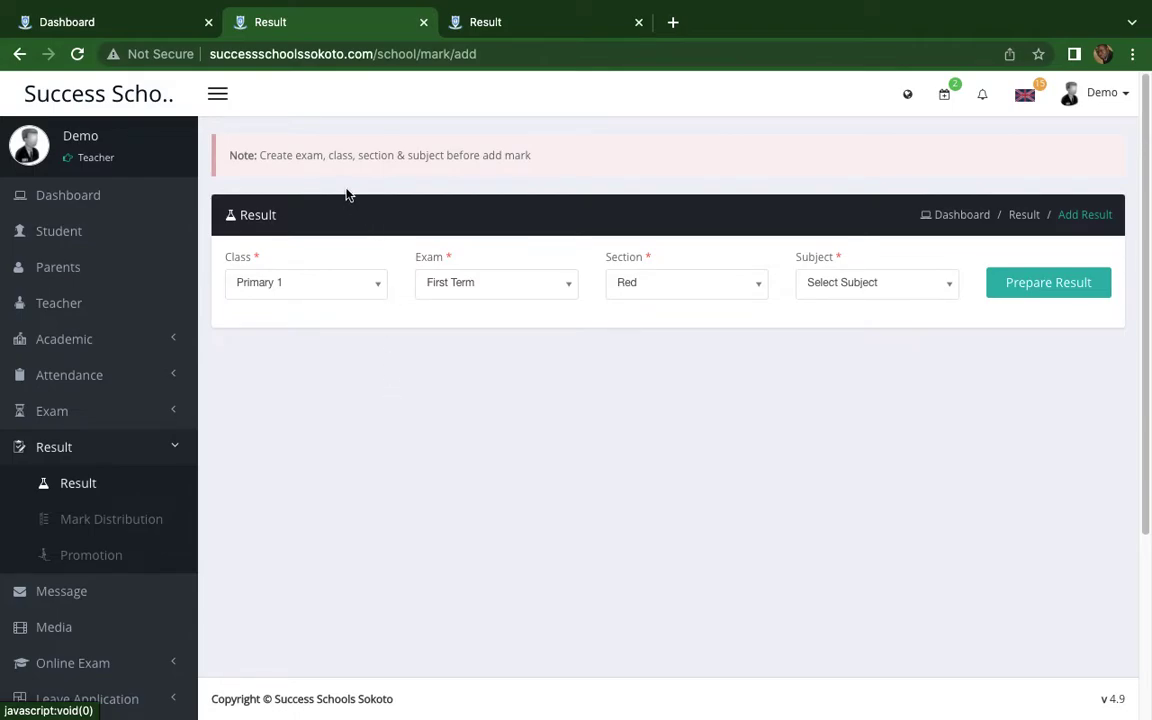
click(512, 24)
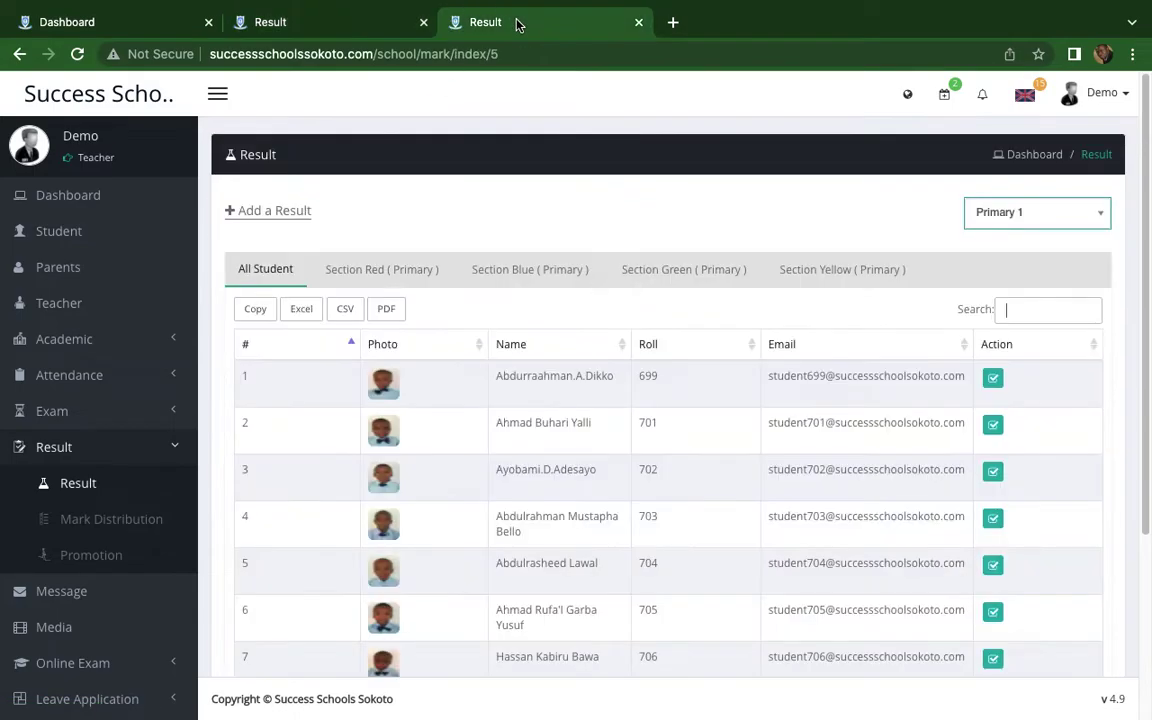
Open the Add a Result form in a new browser tab and switch to it
right_click(252, 218)
click(295, 223)
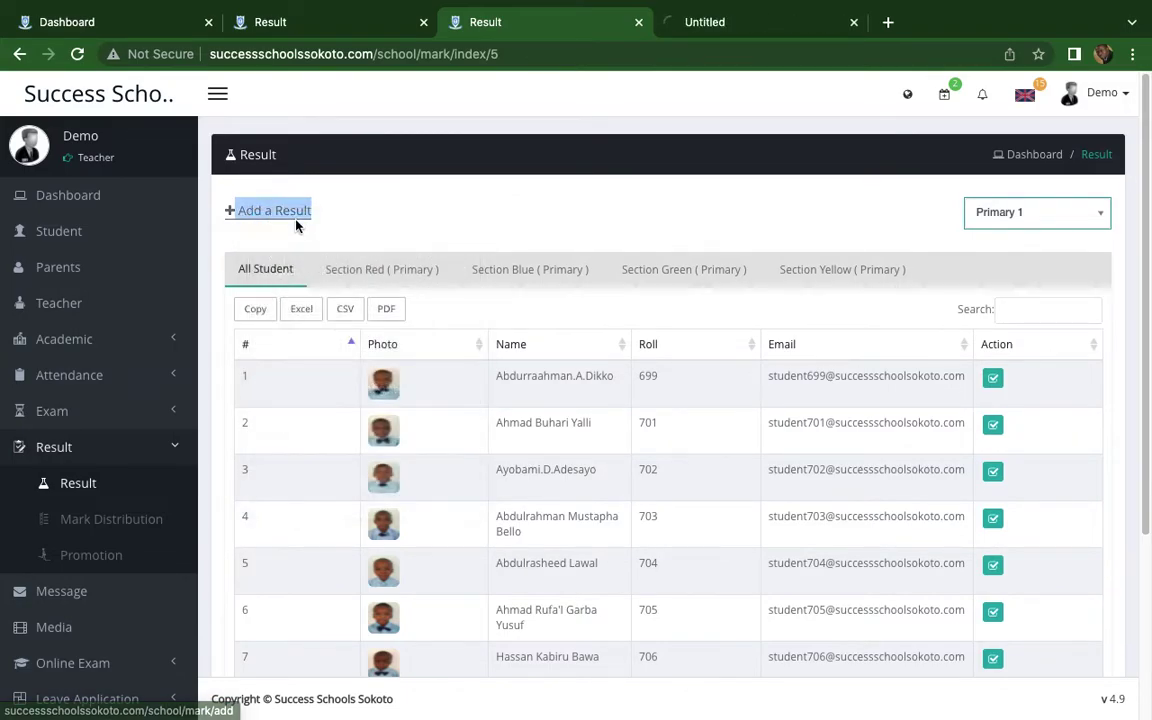
click(697, 25)
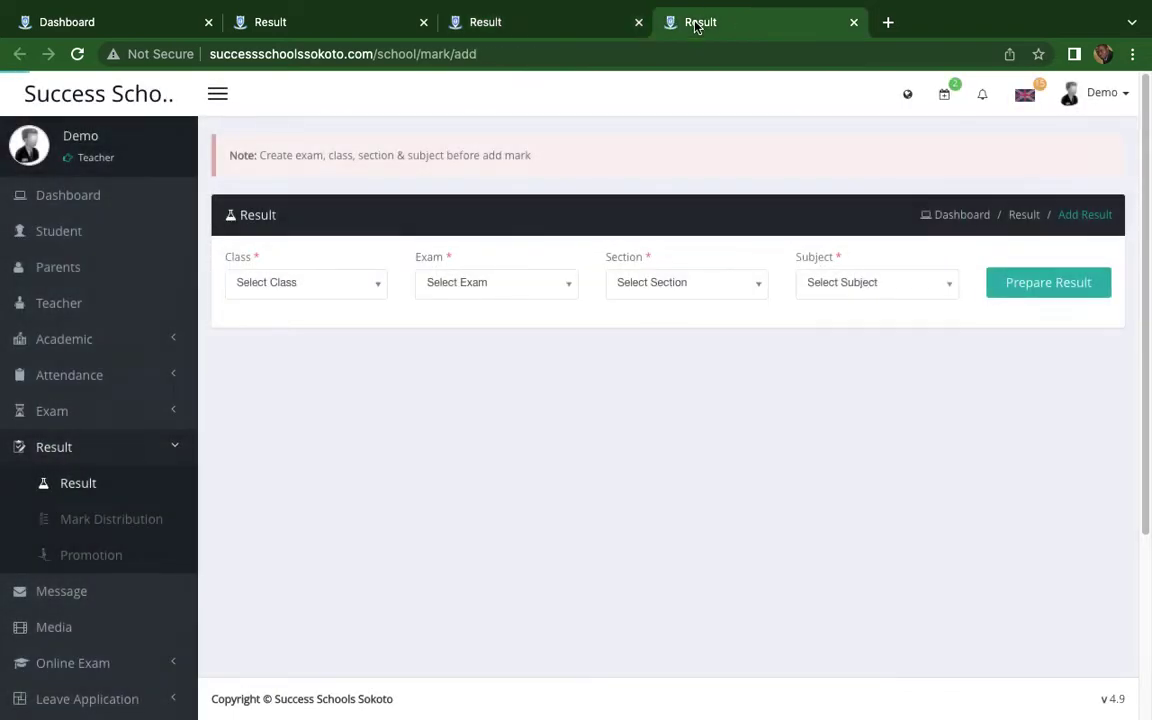
Prepare the result sheet for class Primary 1, exam First Term, section Red and subject Mathematics
click(300, 290)
click(300, 359)
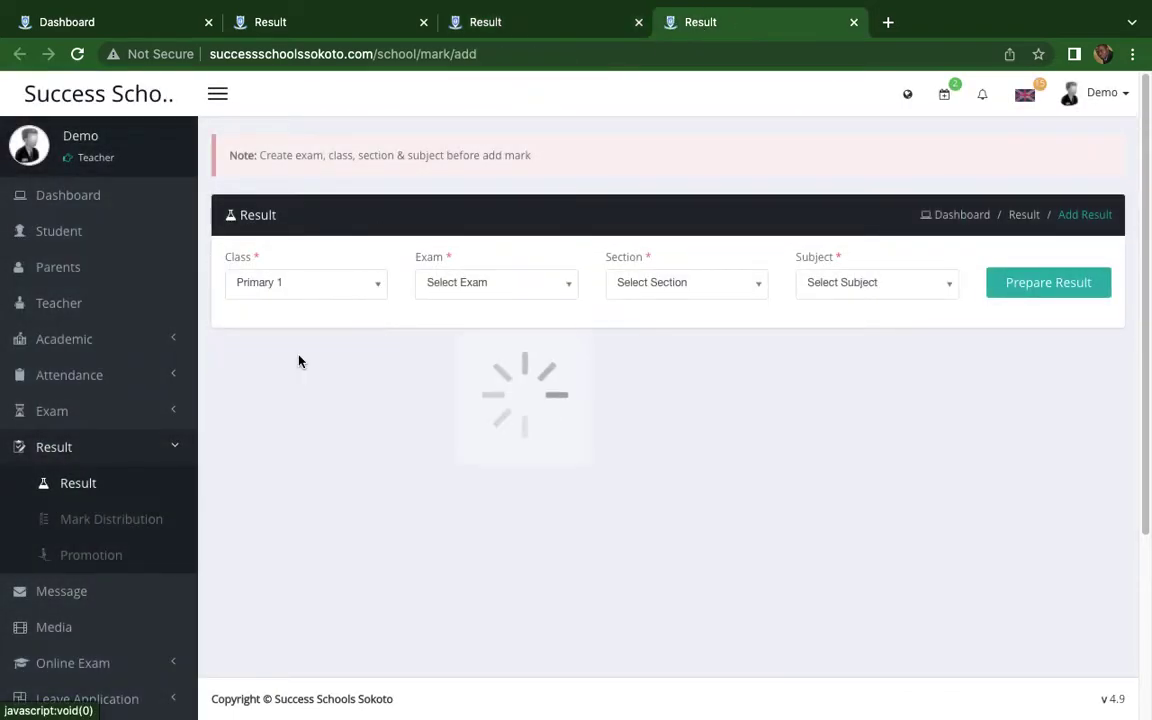
click(495, 294)
click(503, 362)
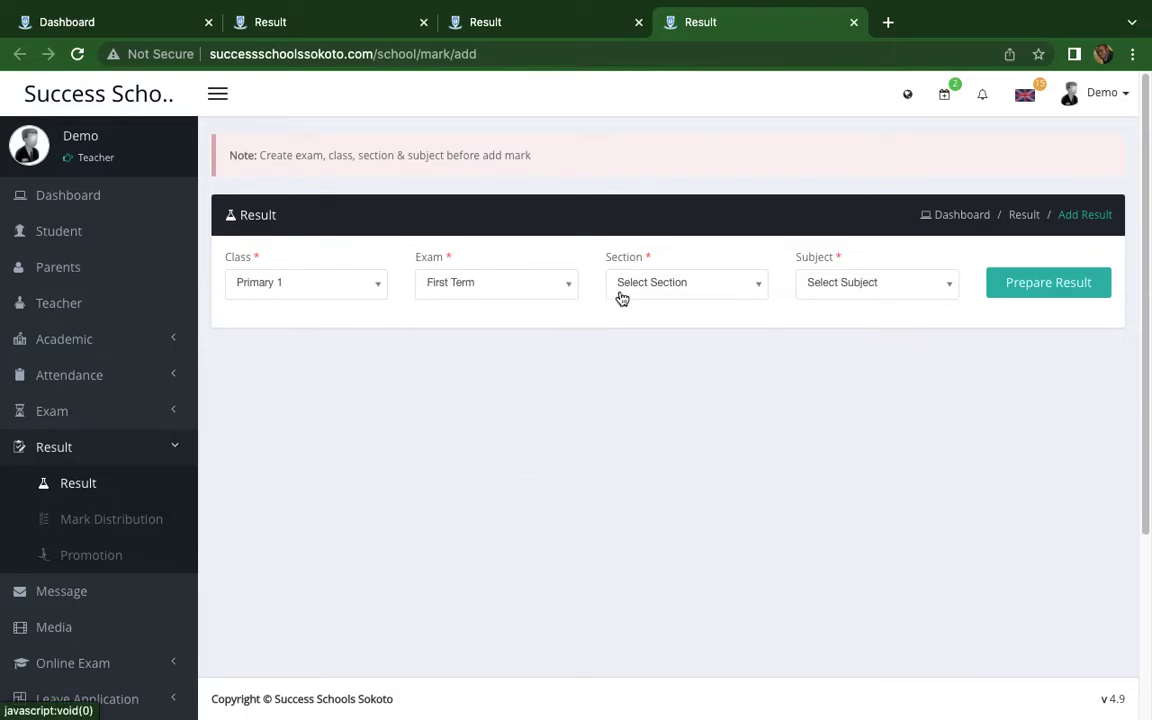
click(656, 288)
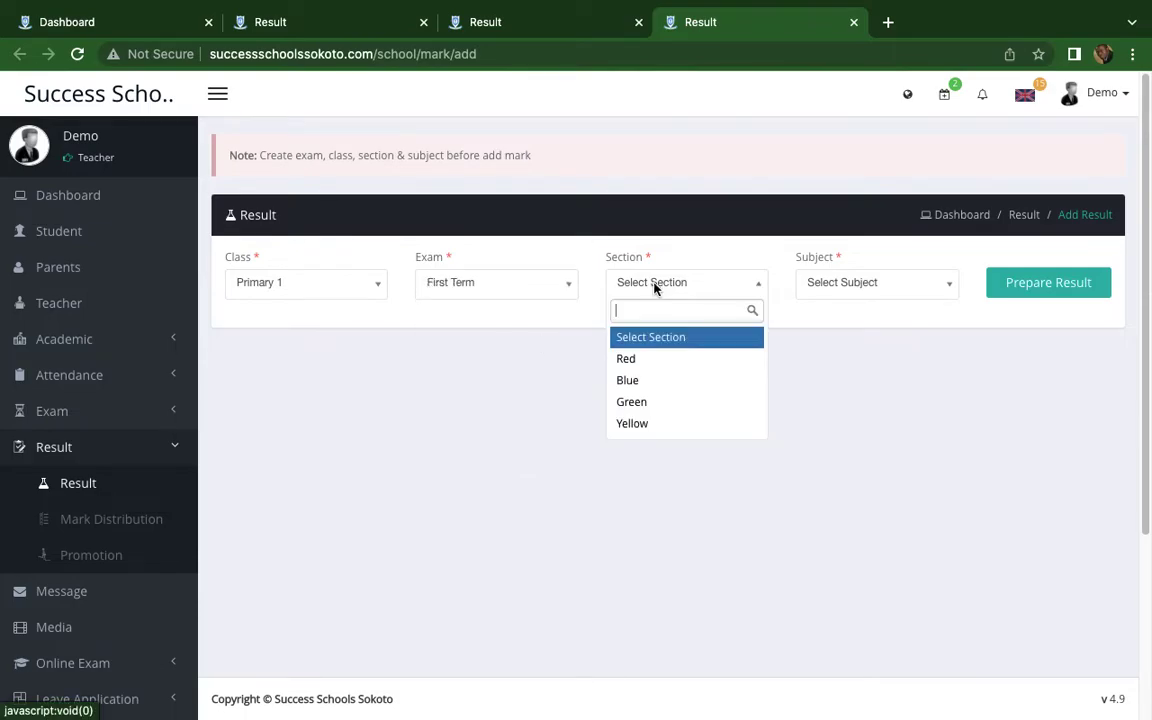
click(646, 364)
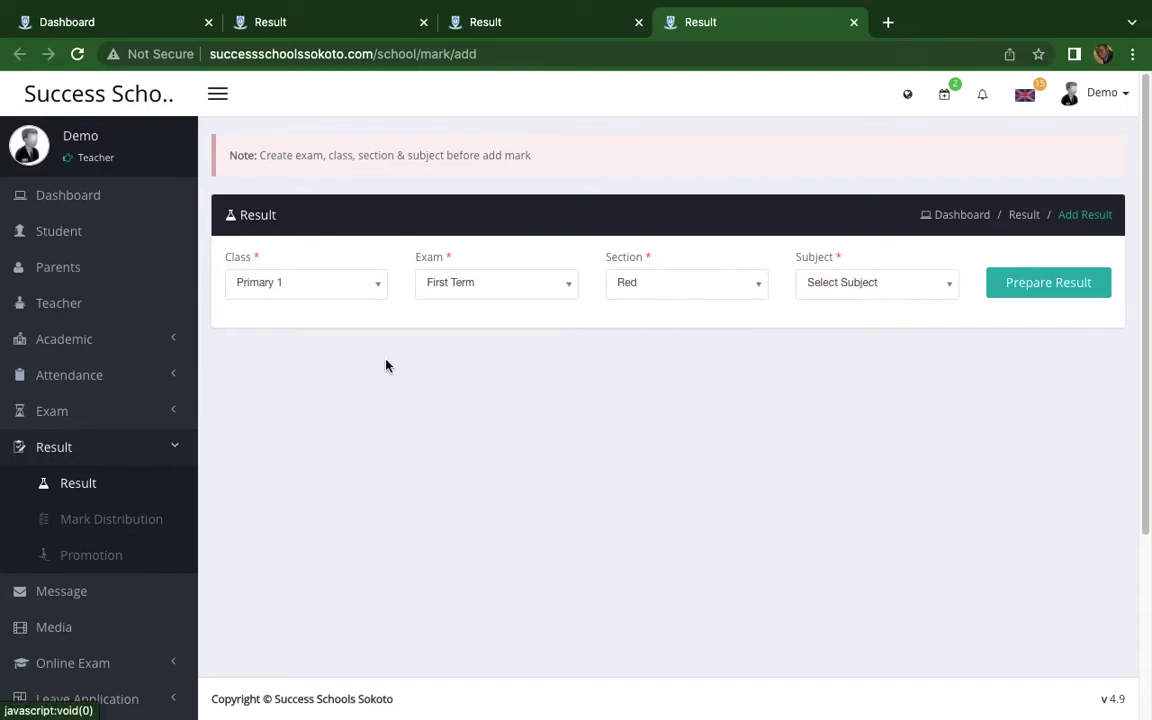
click(836, 284)
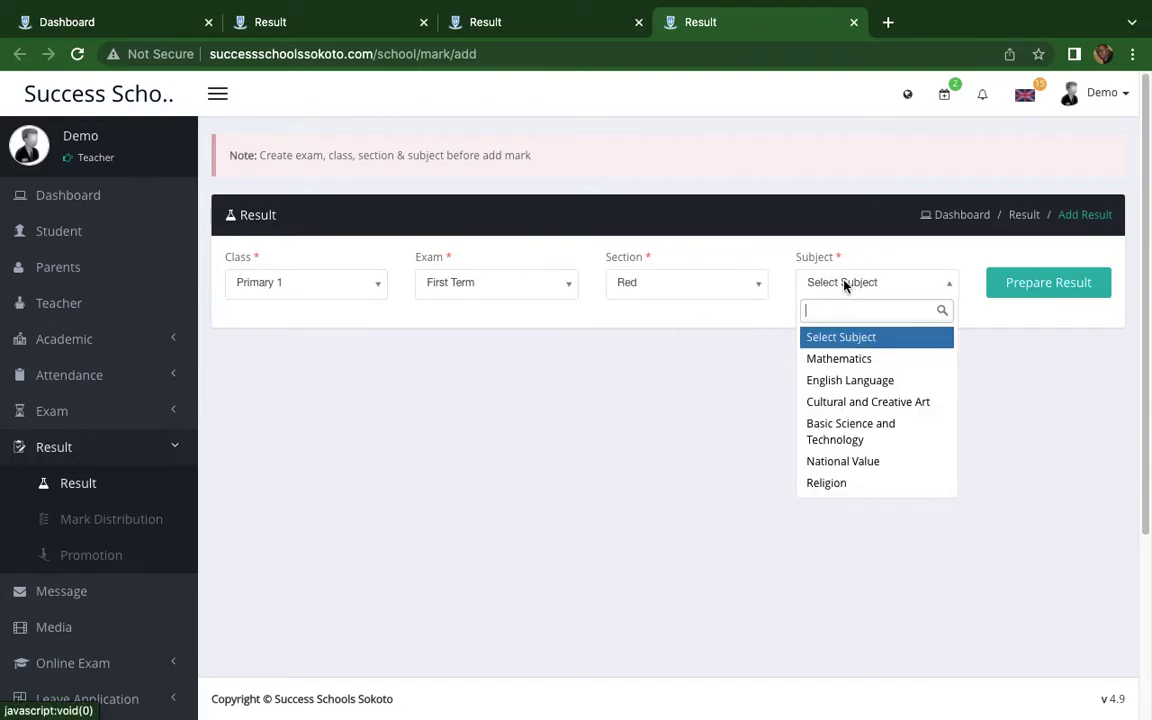
click(850, 362)
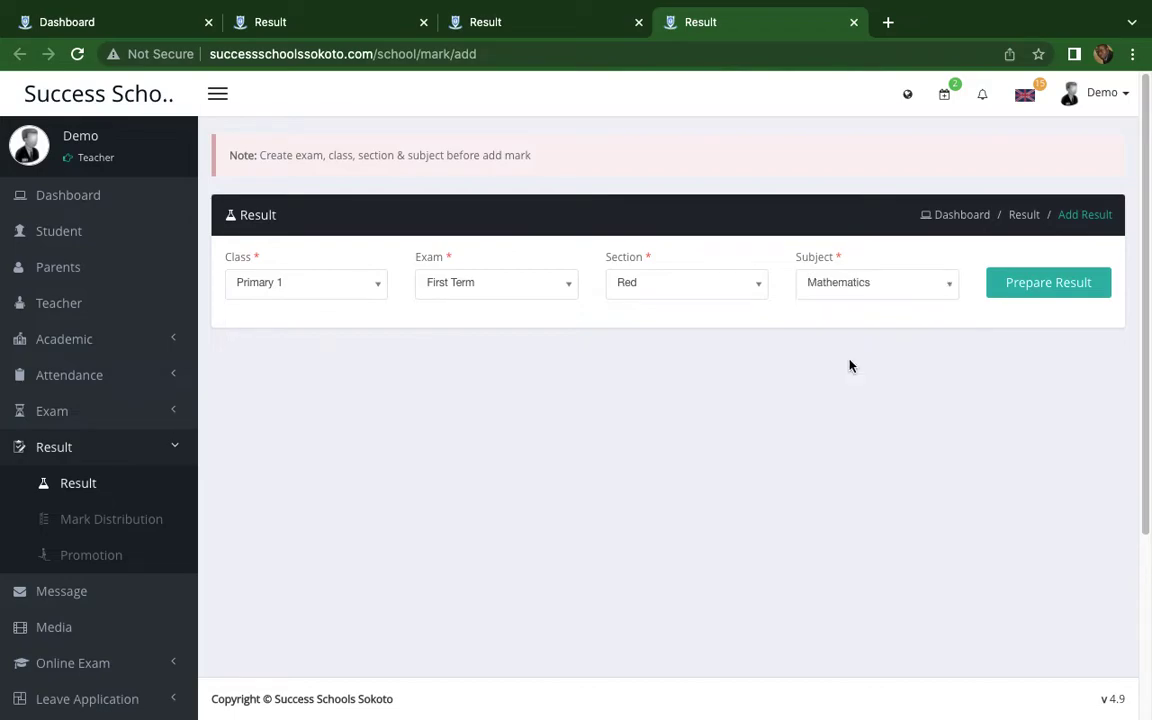
click(1050, 285)
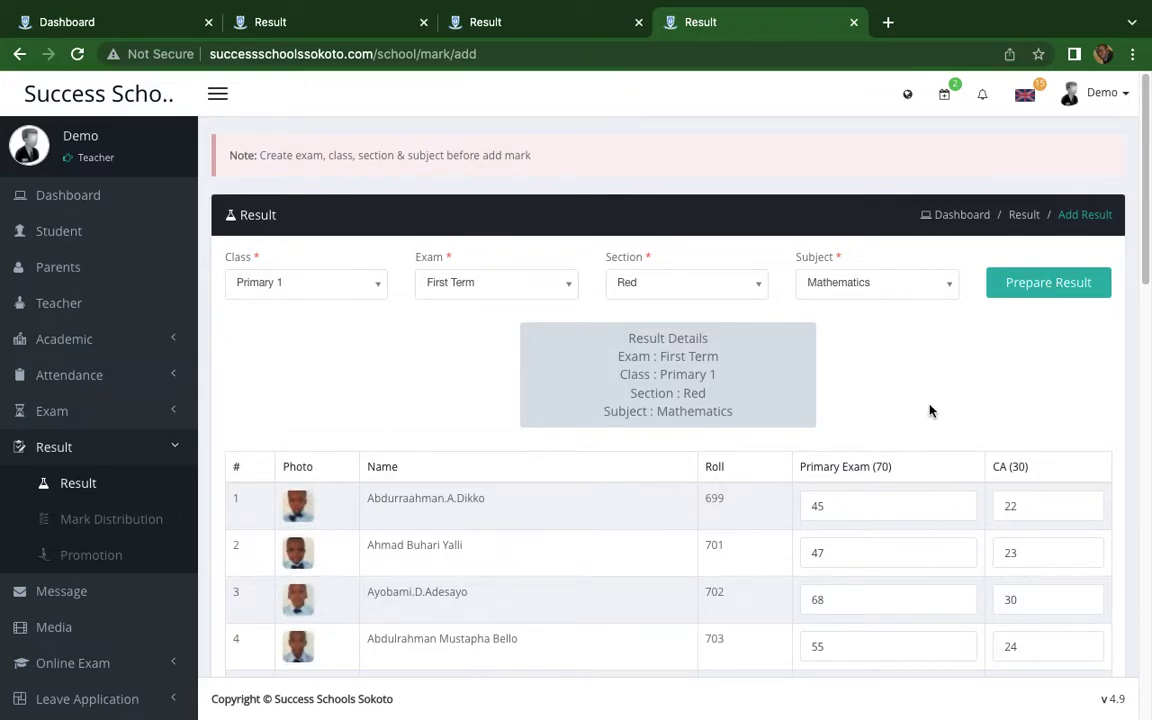
Set the demo student's Primary Exam mark to 47 and the test student's CA mark to 20
scroll(944, 401, down, 3)
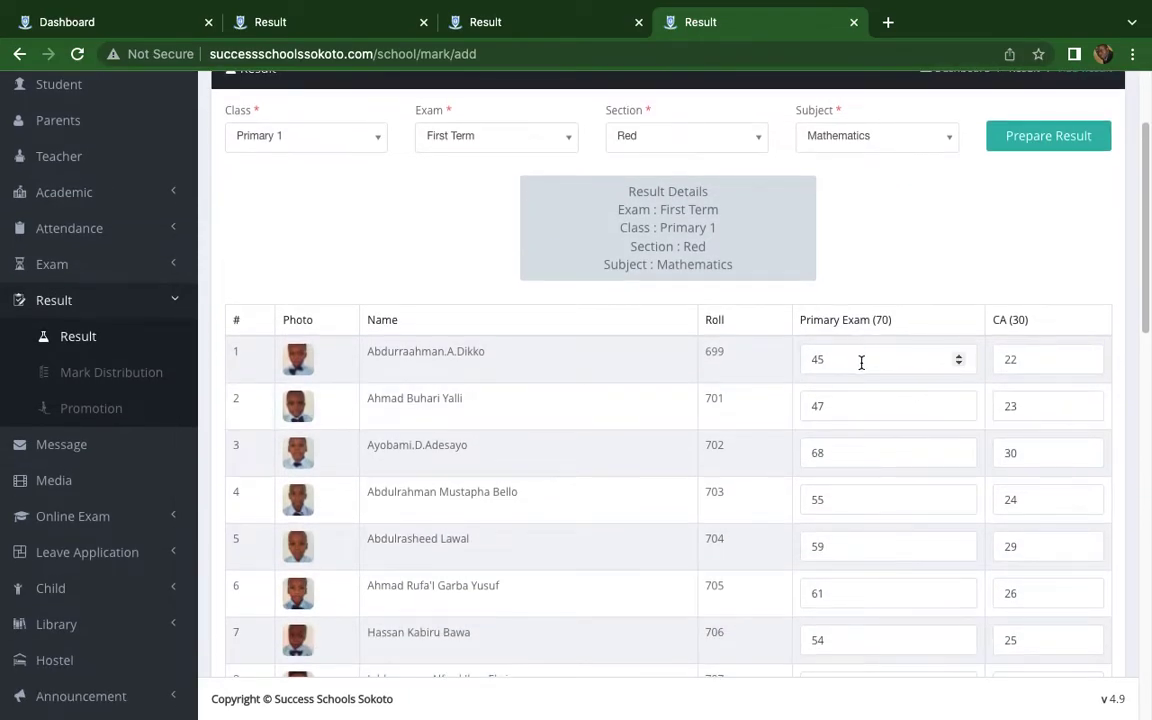
click(861, 361)
scroll(846, 484, down, 10)
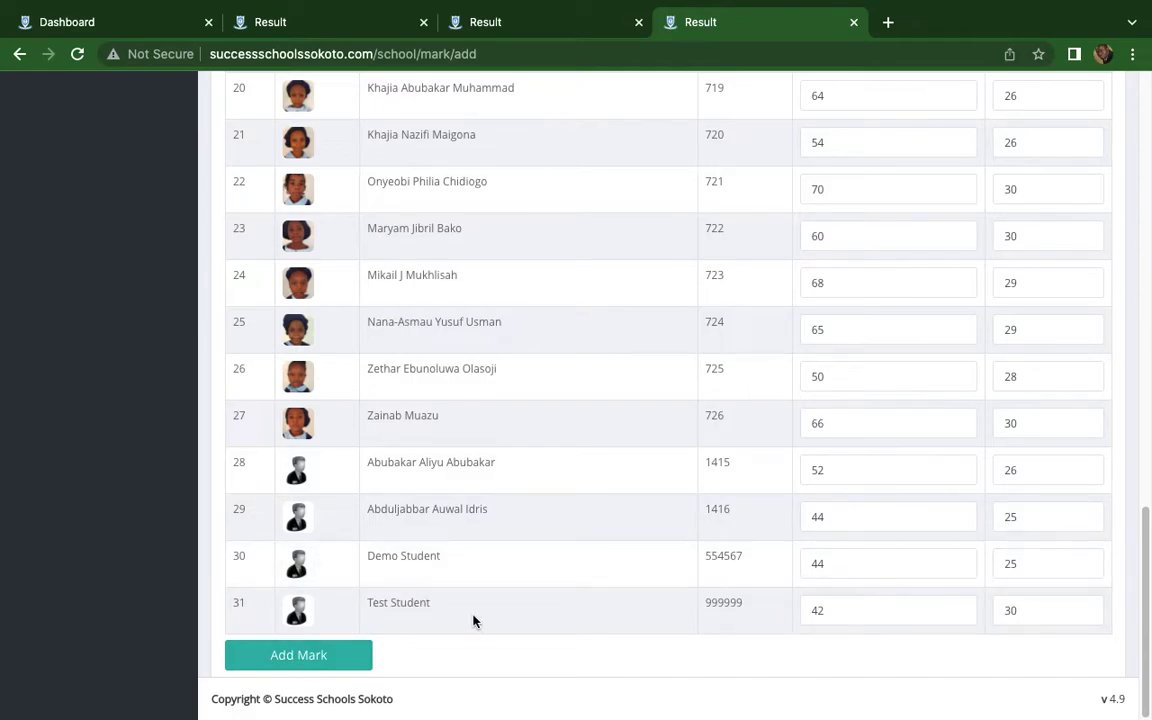
click(865, 564)
text(7)
click(1037, 616)
key(BackSpace)
key(BackSpace)
key(BackSpace)
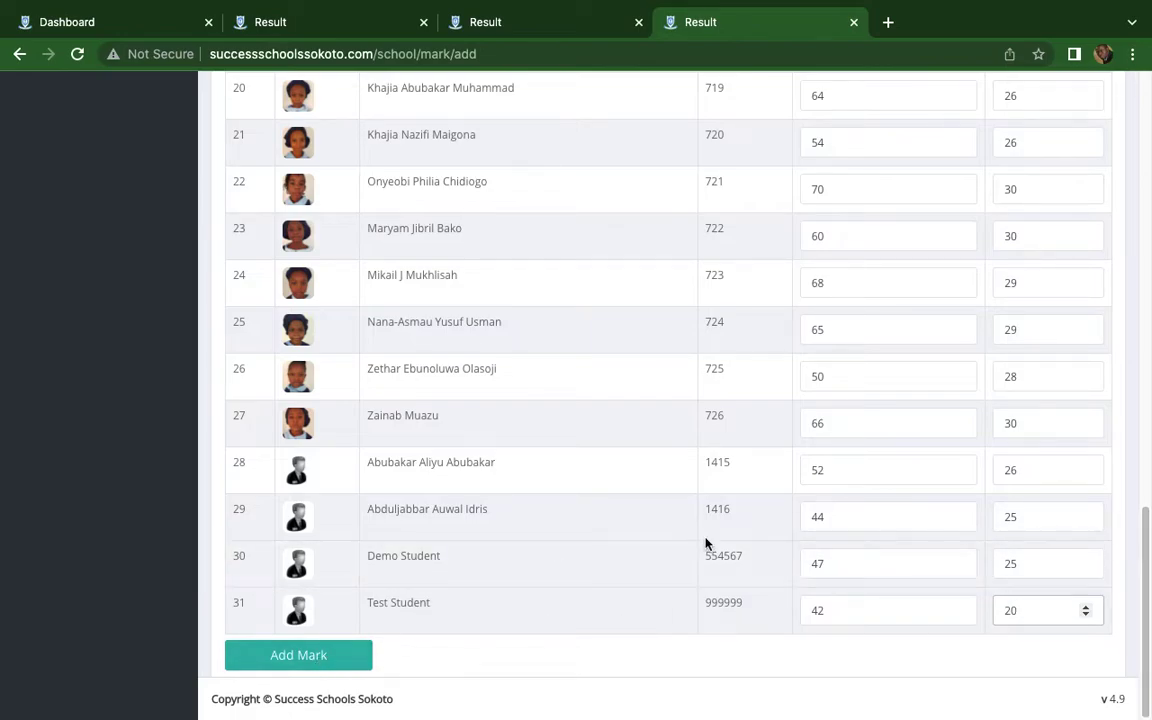
Review the Mathematics mark sheet, from the result details through the students' Primary Exam and CA marks
scroll(710, 543, up, 7)
scroll(710, 543, up, 6)
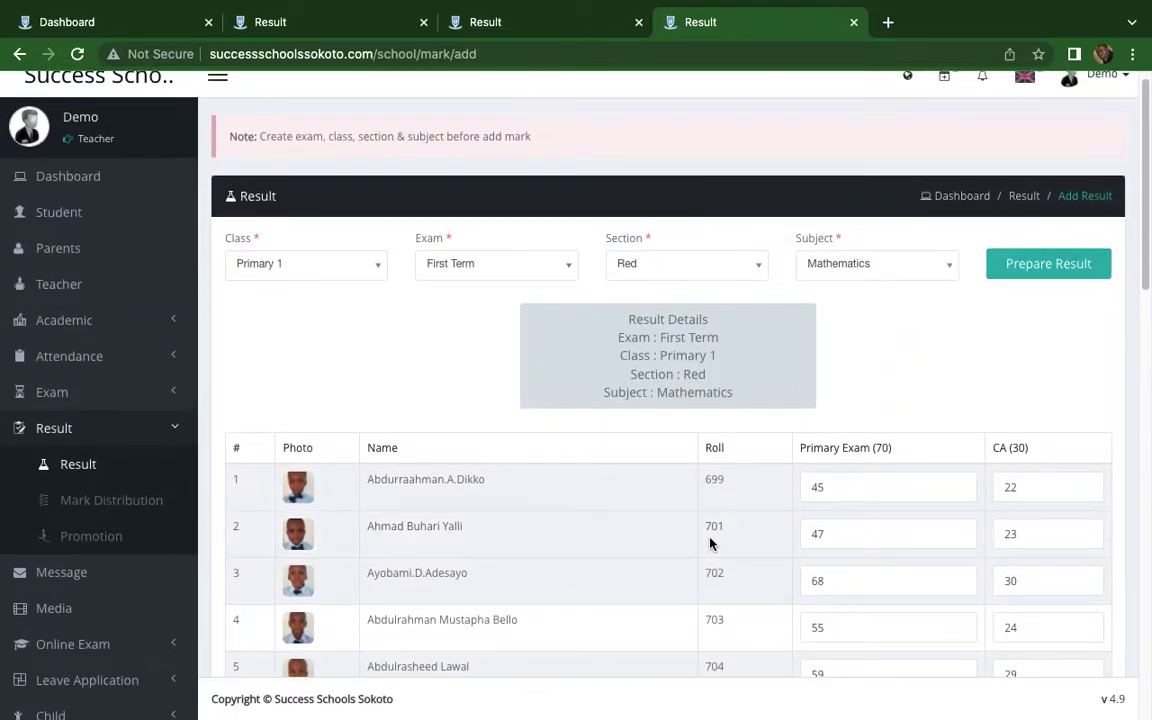
scroll(710, 543, down, 4)
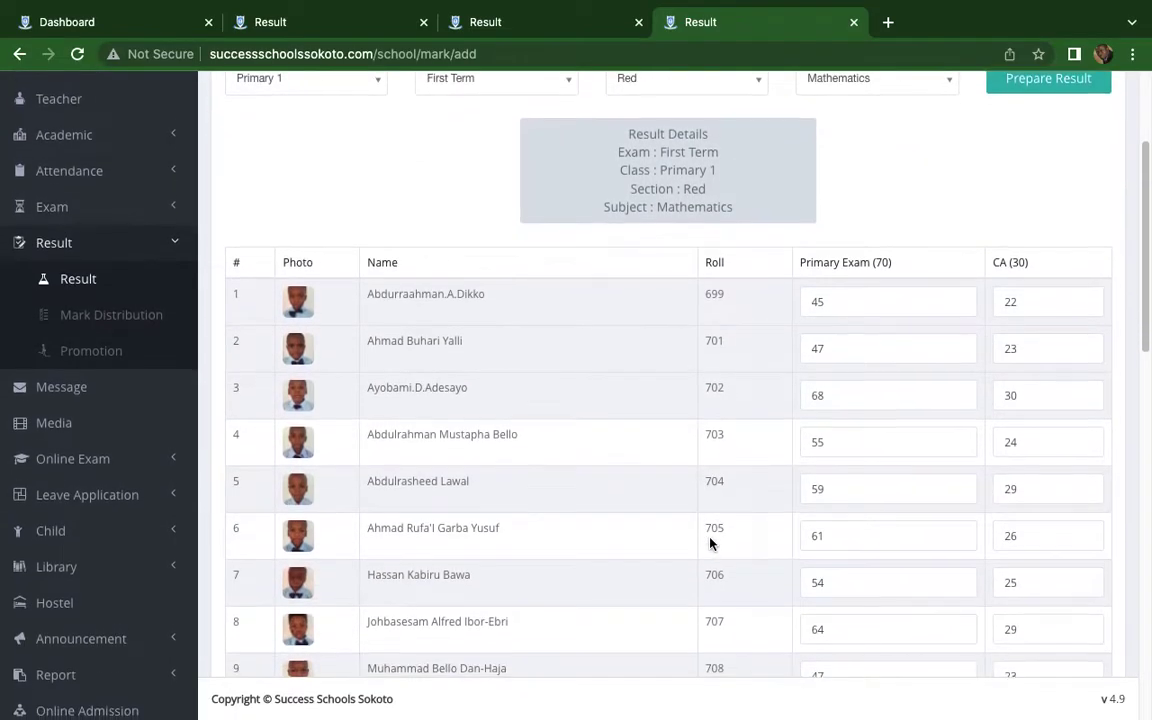
scroll(710, 543, down, 2)
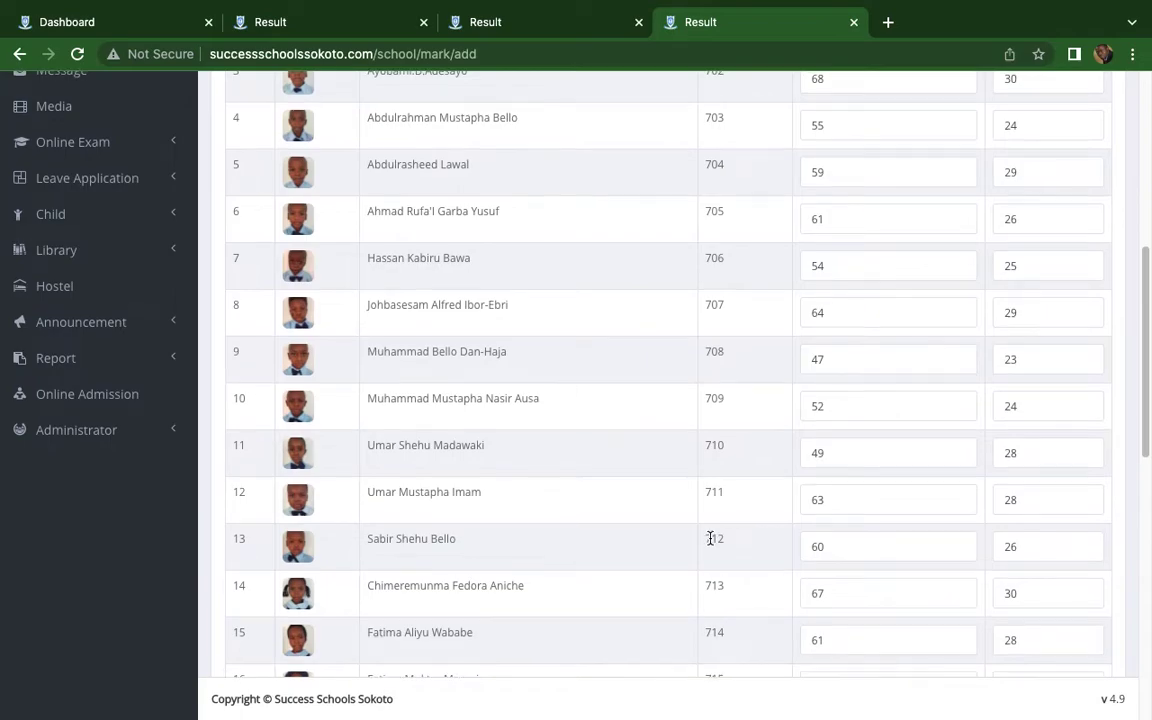
scroll(710, 540, up, 6)
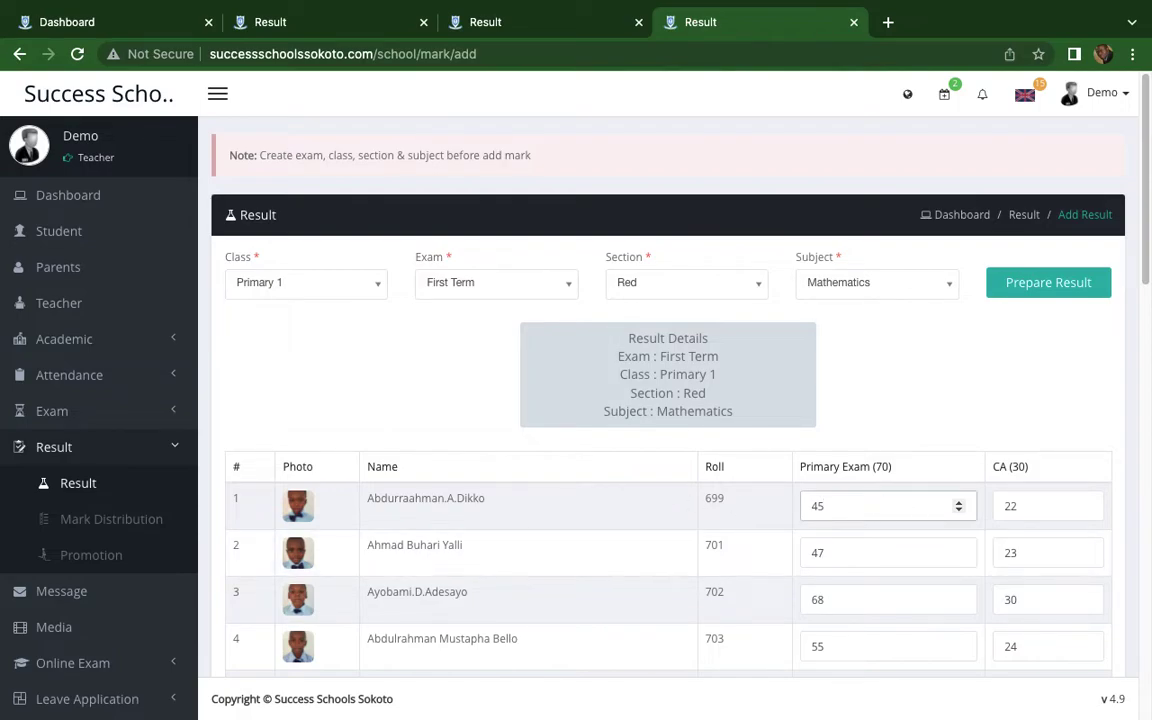
Switch to the Chrome window with WHM, open the cPanel of successschoolssokoto.com and find its database tools
mouse_move(601, 698)
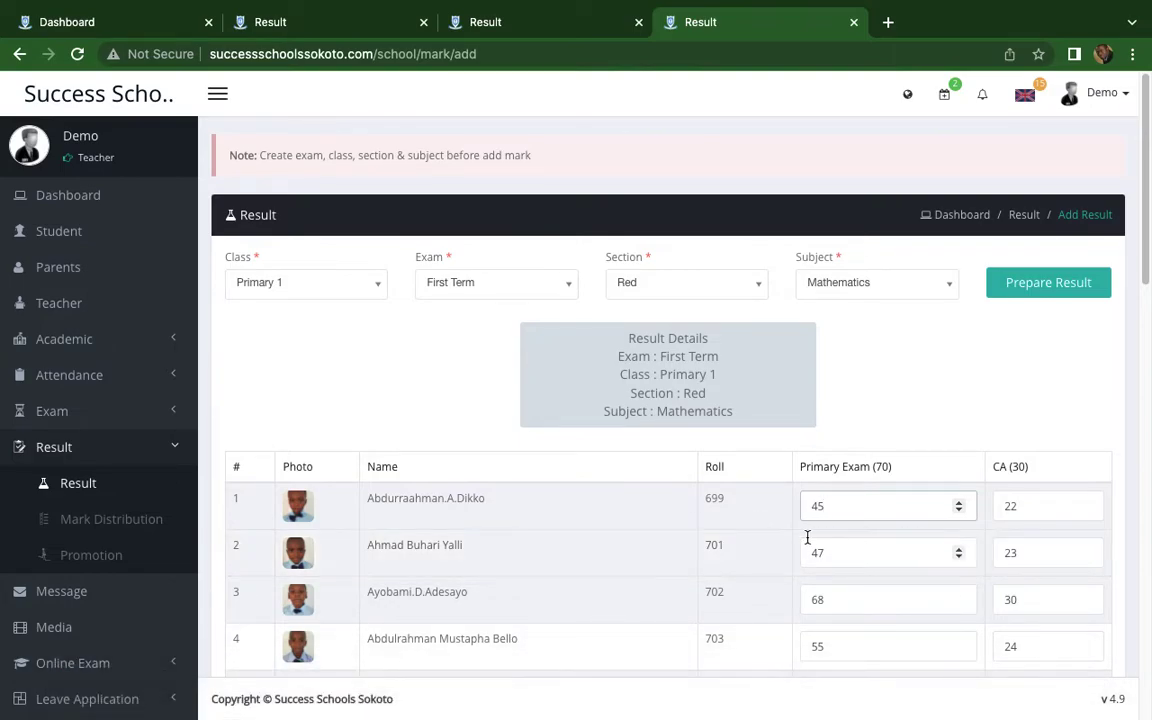
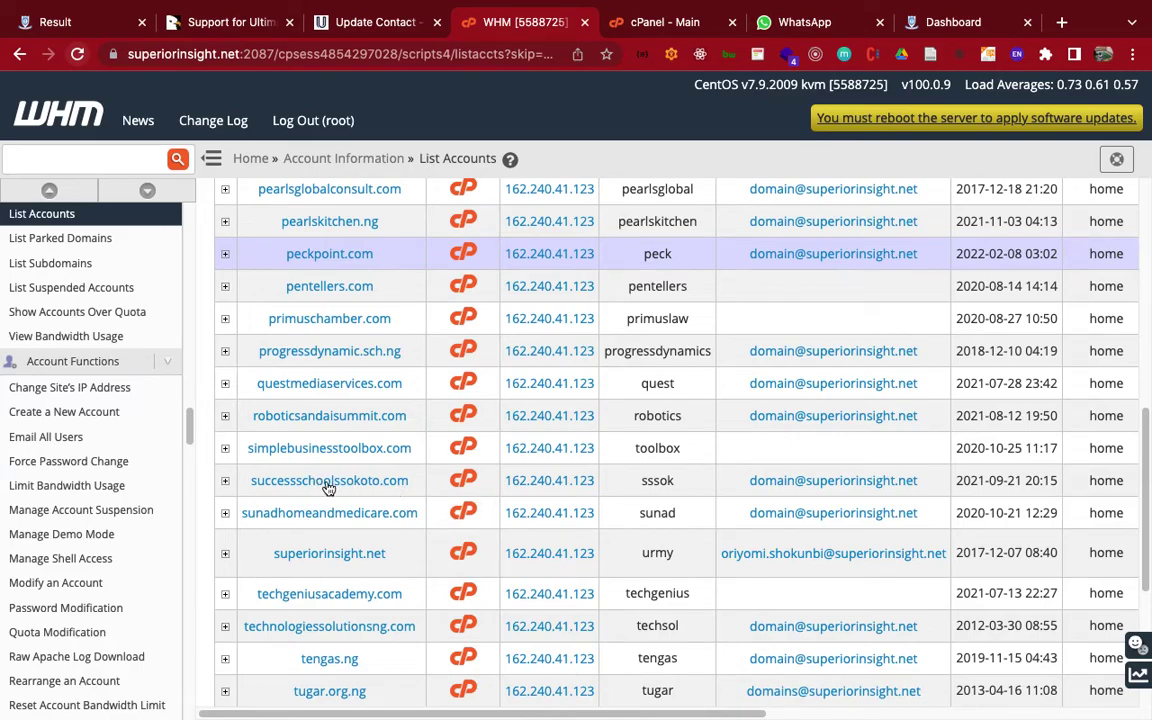
click(464, 480)
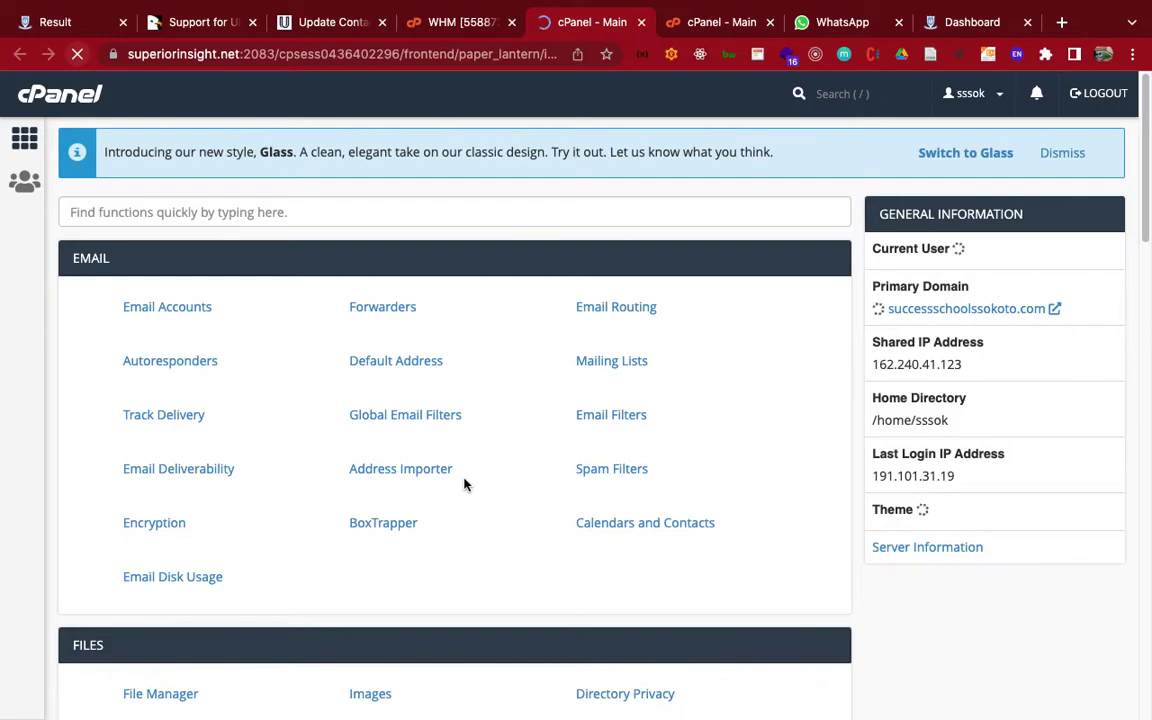
scroll(464, 485, down, 3)
scroll(464, 485, down, 3)
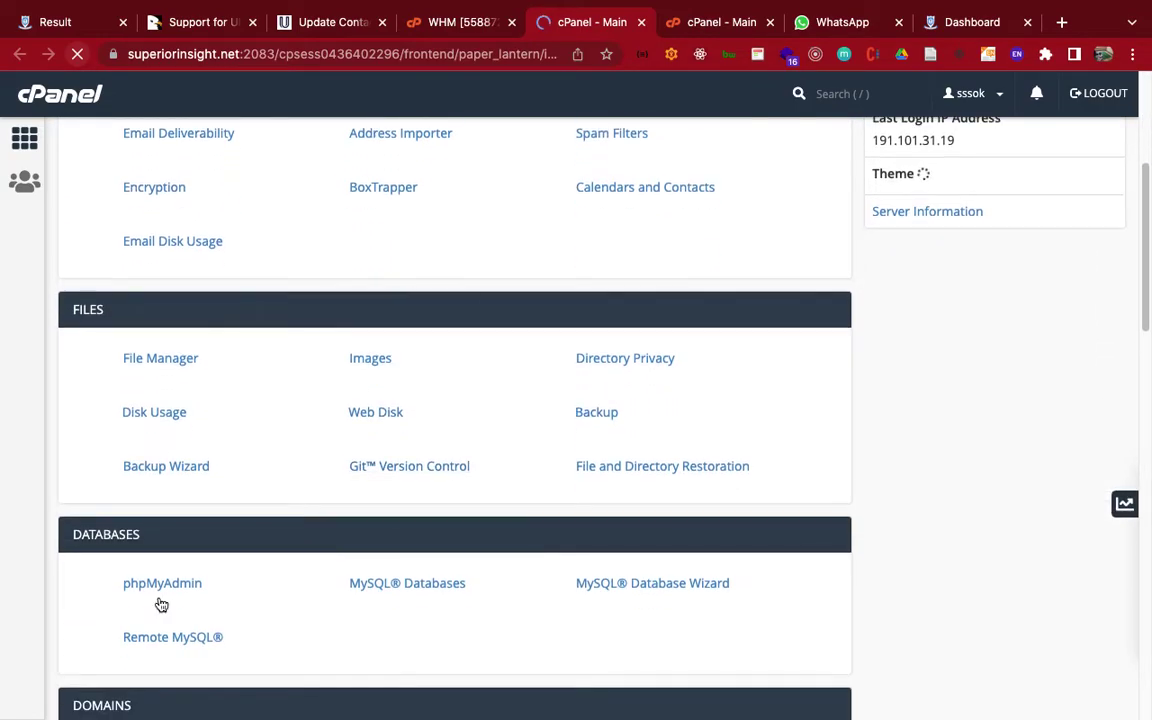
Try to open phpMyAdmin from the database tools of the successschoolssokoto.com and peckpoint.com cPanels
key(ctrl+Tab)
key(ctrl+Tab)
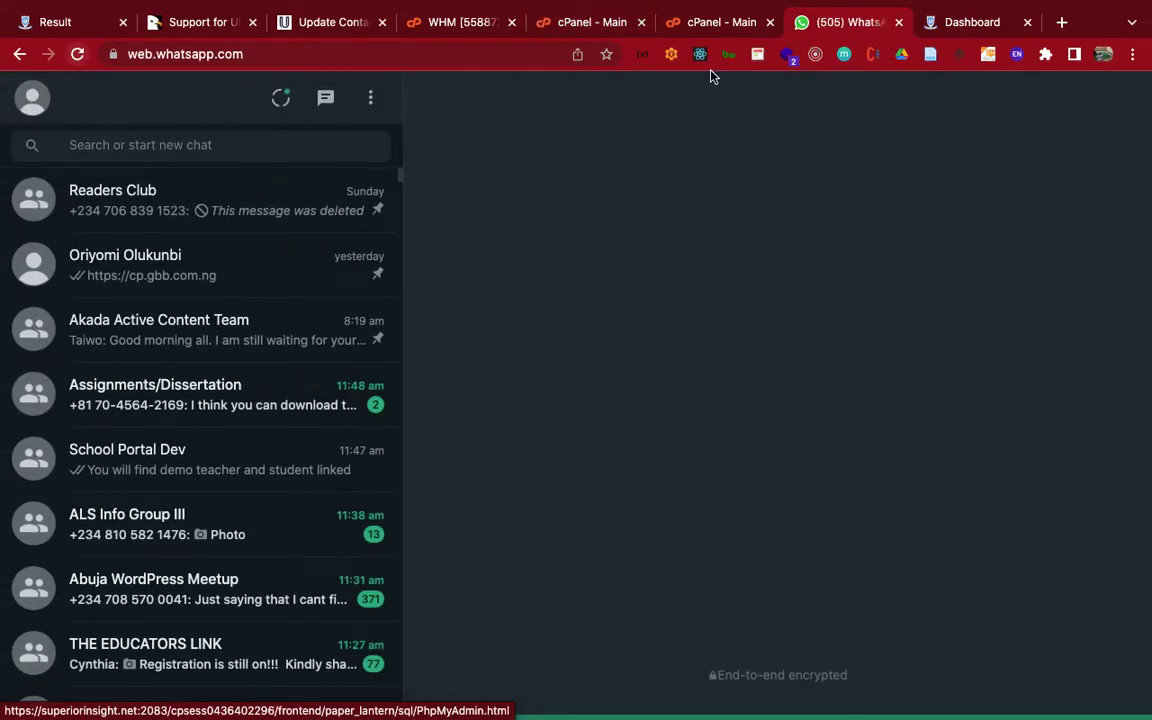
click(696, 22)
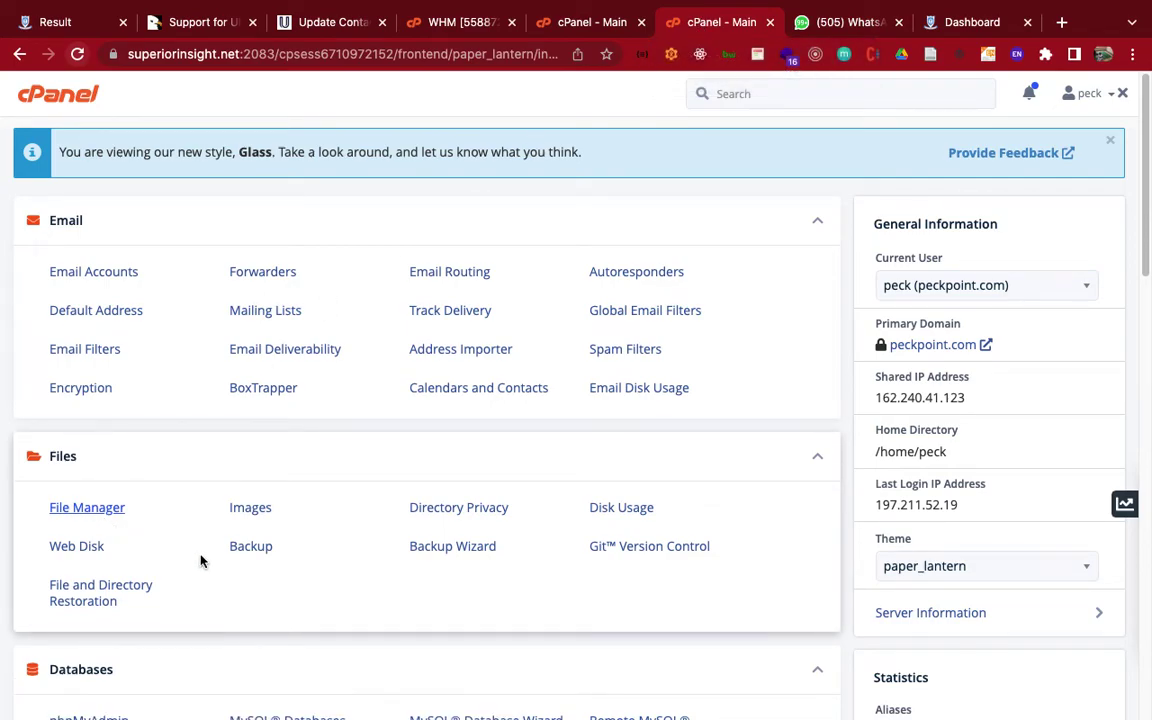
scroll(200, 558, down, 2)
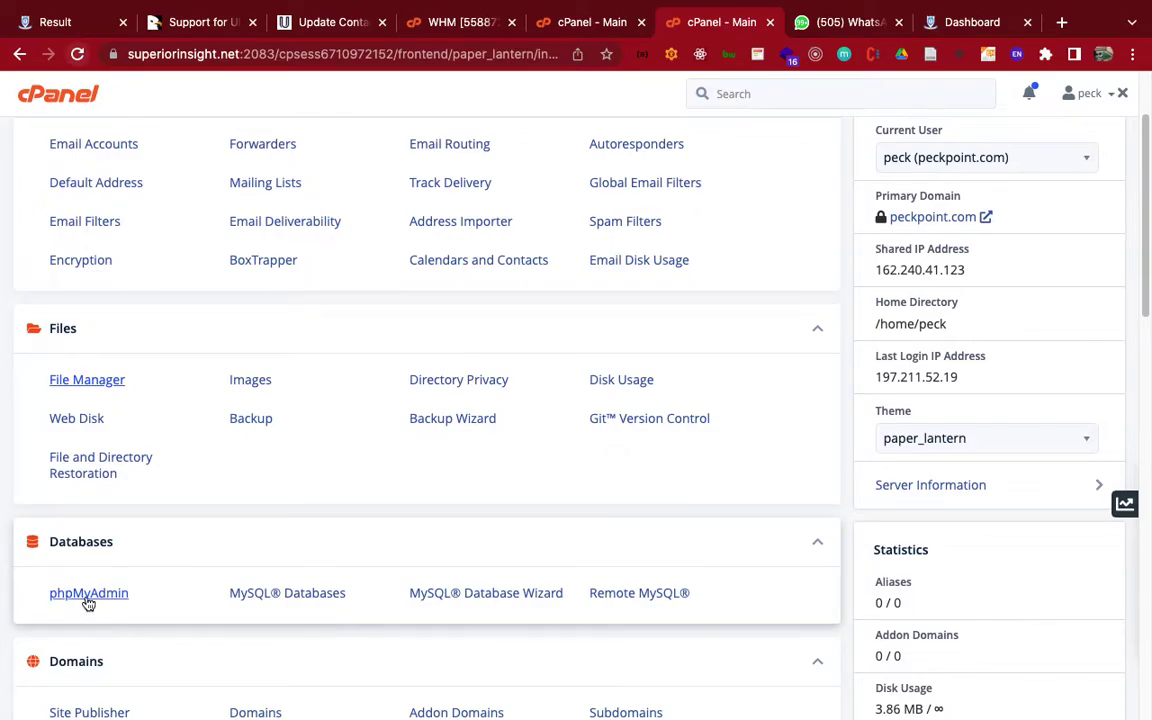
key(ctrl+Tab)
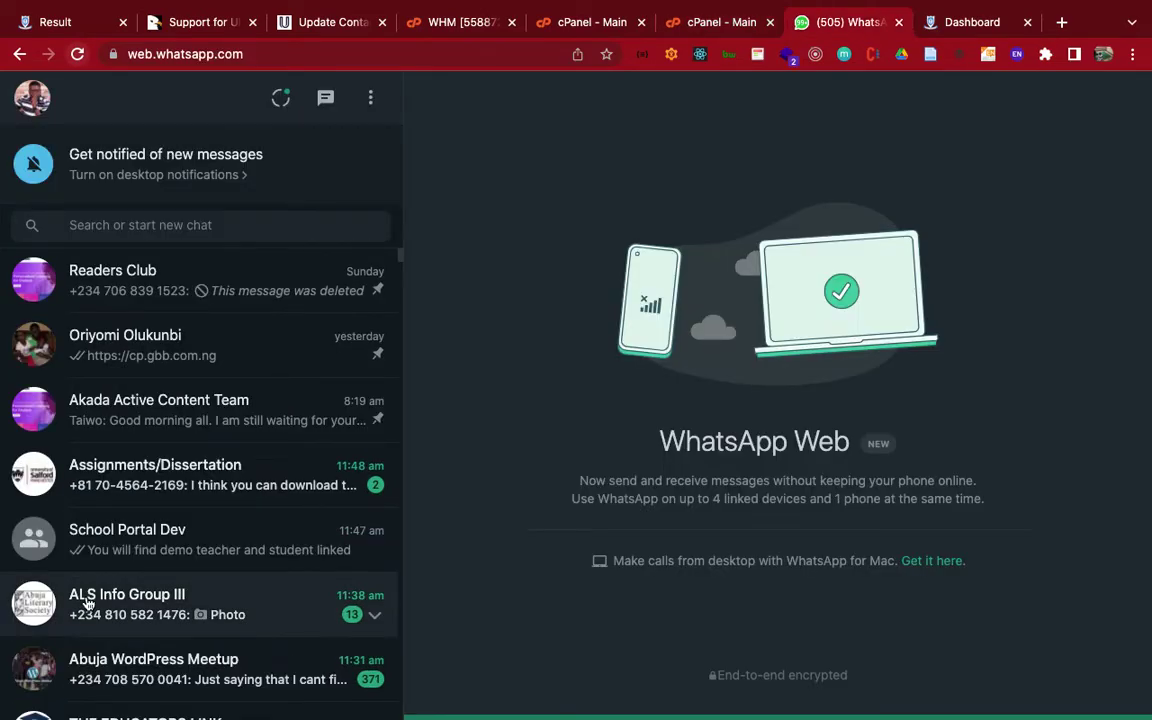
click(716, 26)
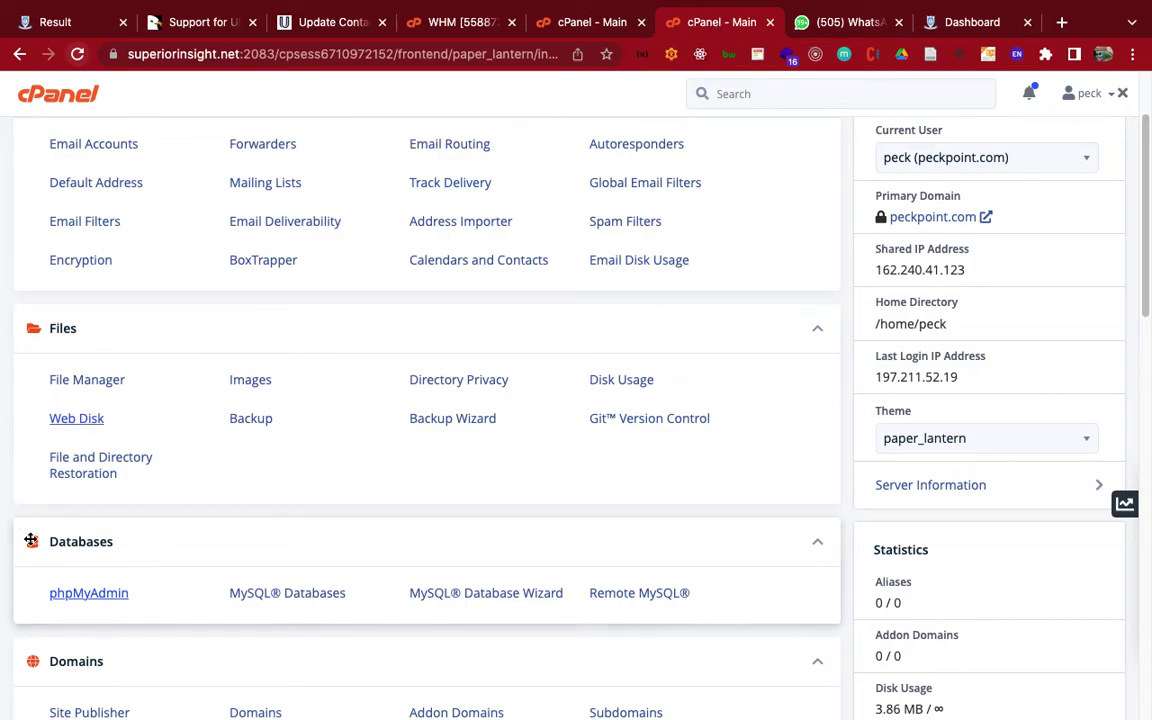
key(ctrl+Tab)
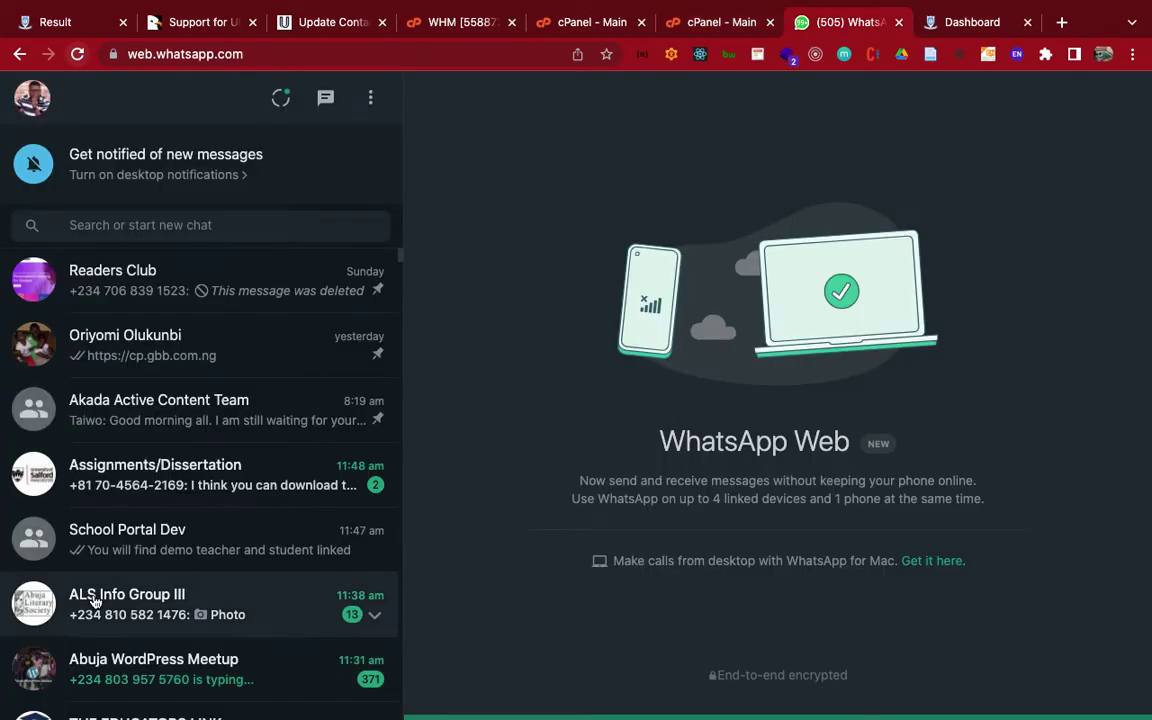
click(716, 24)
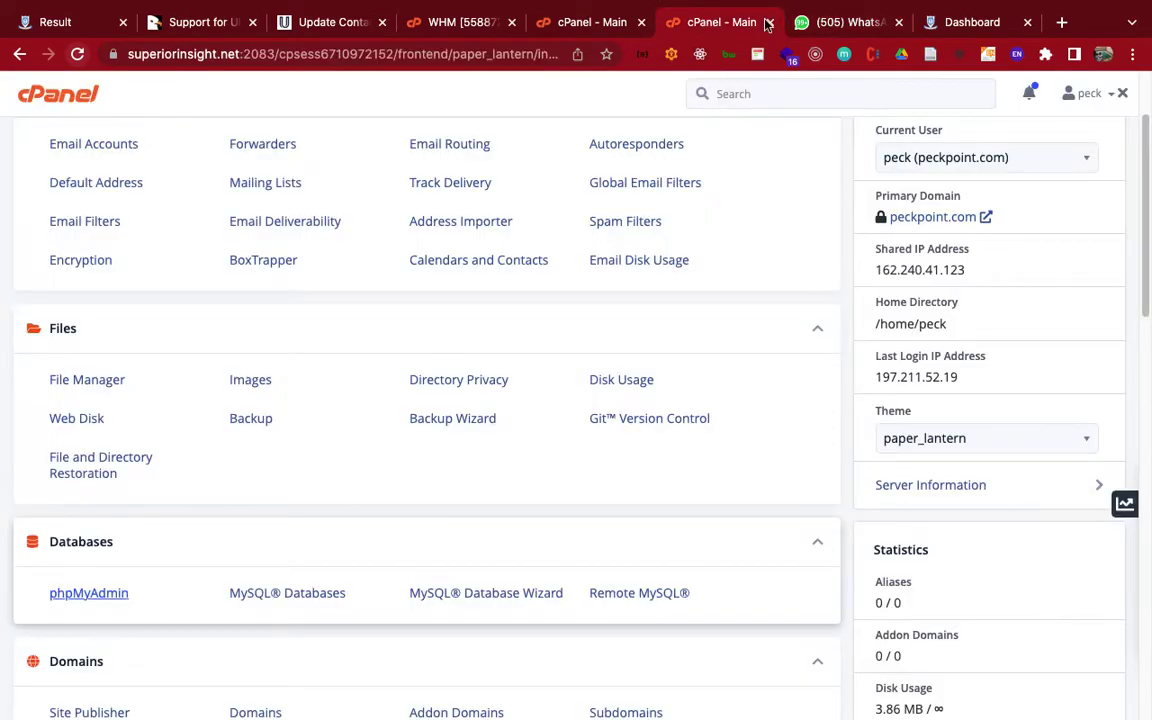
View the admin dashboard and the demo student's marks, and return to the teacher's Add Result window
click(969, 22)
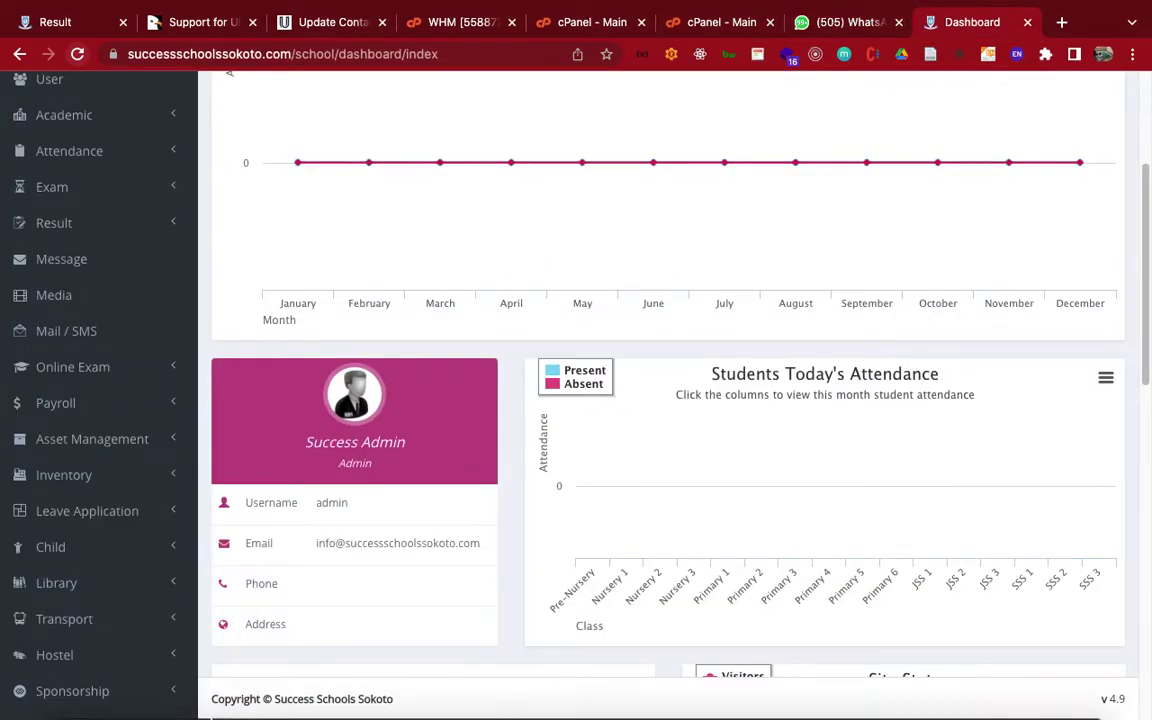
click(223, 690)
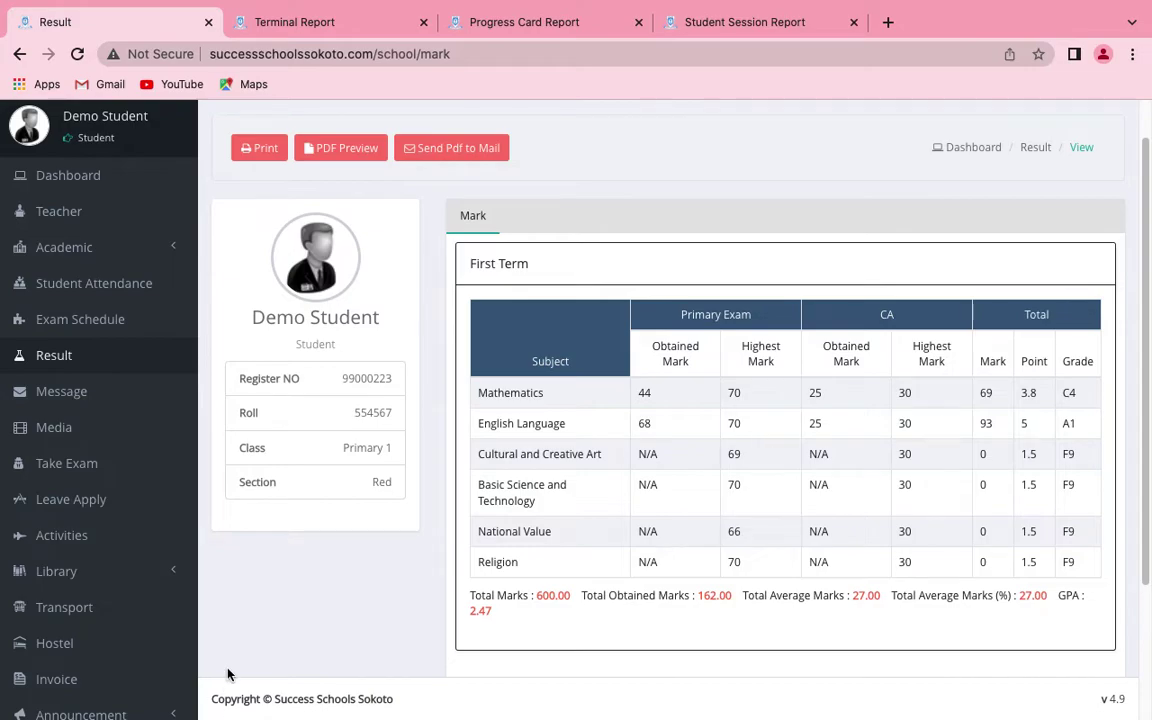
mouse_move(222, 710)
click(222, 700)
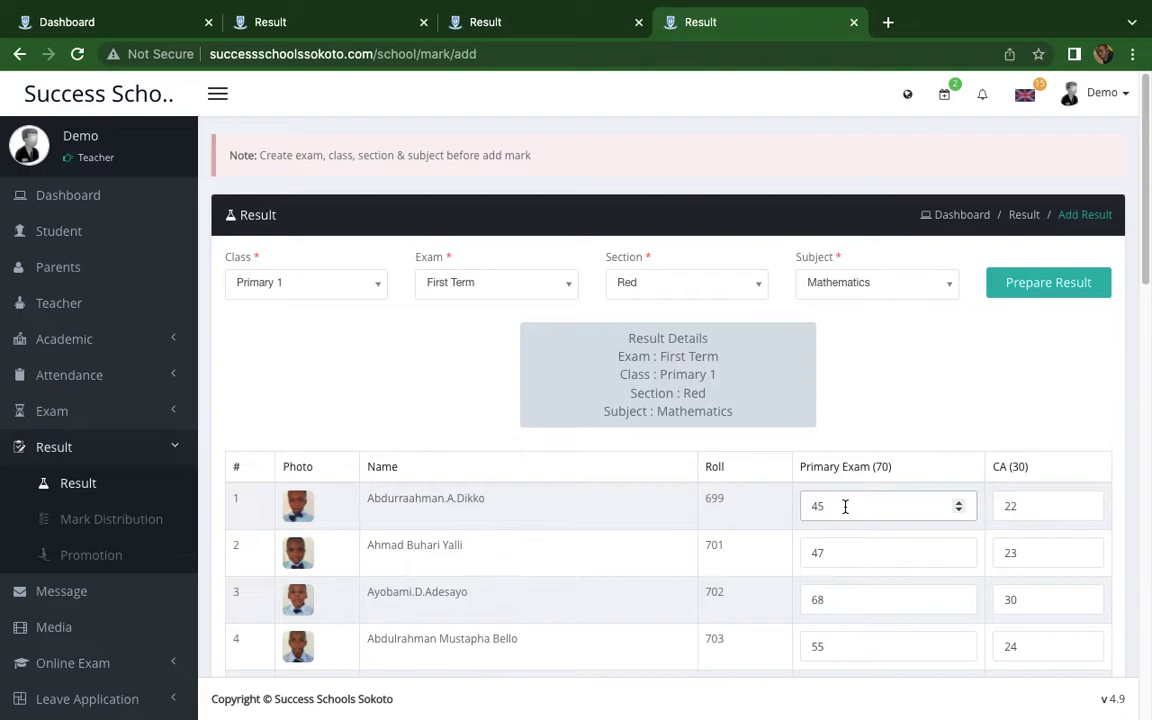
Clear the Primary Exam mark of the first student on the Mathematics sheet and locate the option for adding marks
key(BackSpace)
key(BackSpace)
scroll(1023, 506, down, 13)
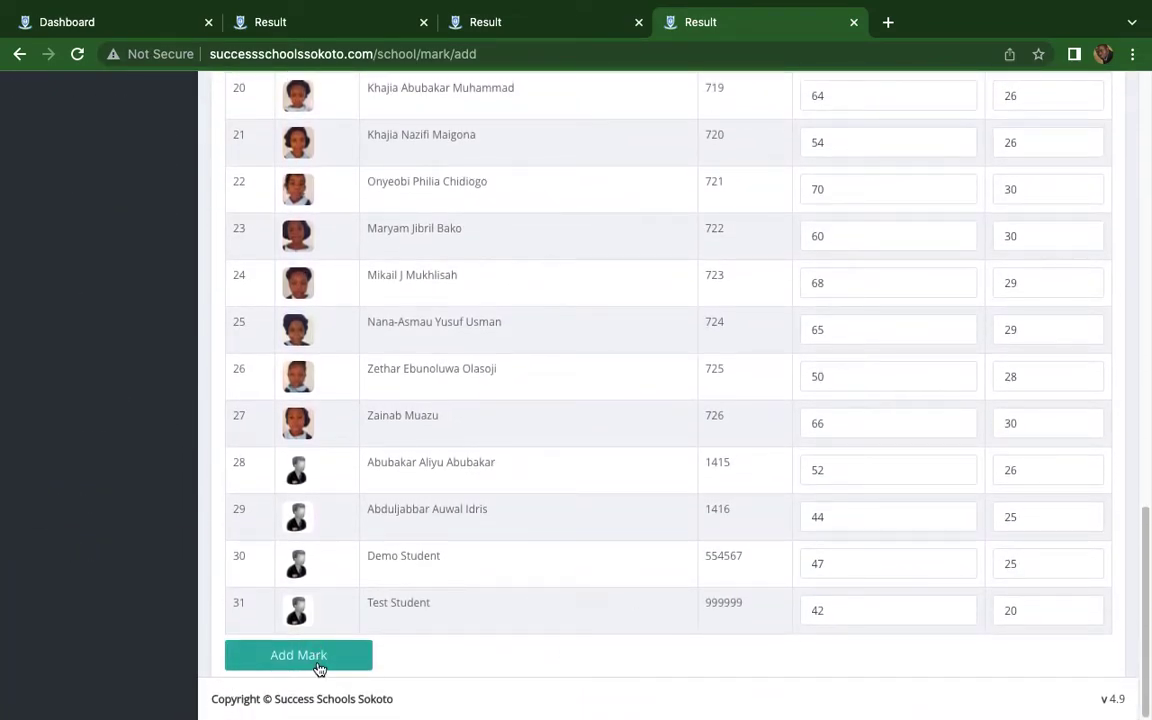
scroll(861, 463, up, 14)
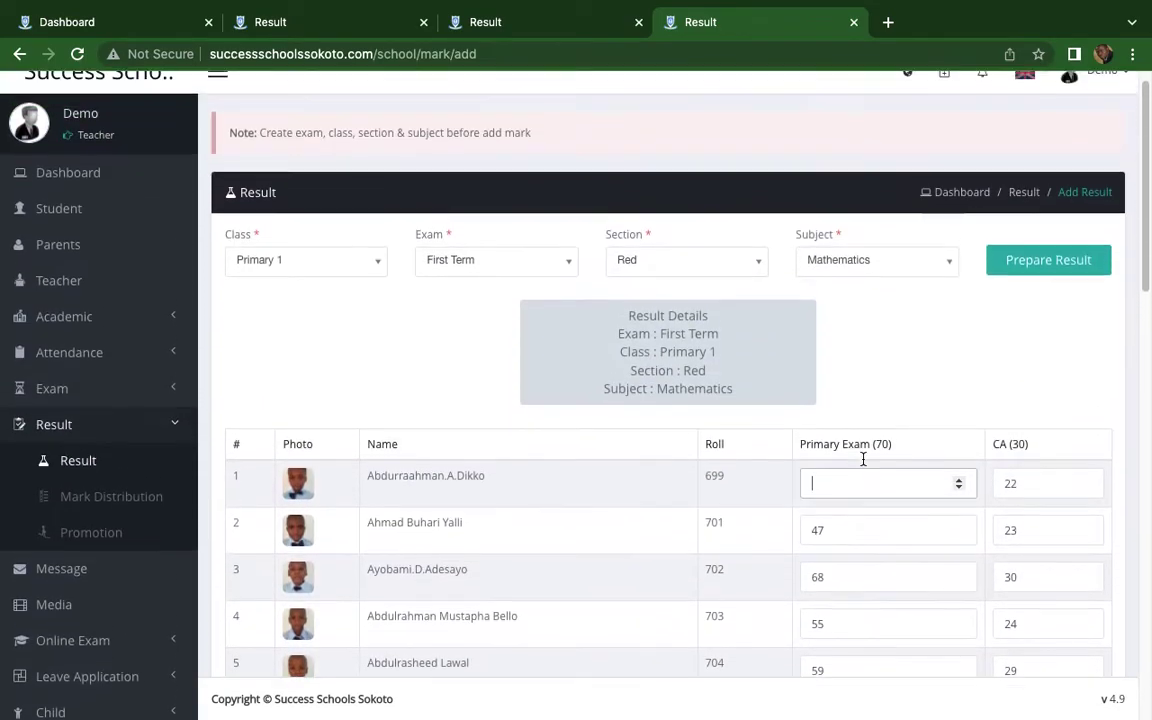
Compare the demo student's session report in Chrome with the sample primary result PDF in Preview, and return to the report
mouse_move(267, 695)
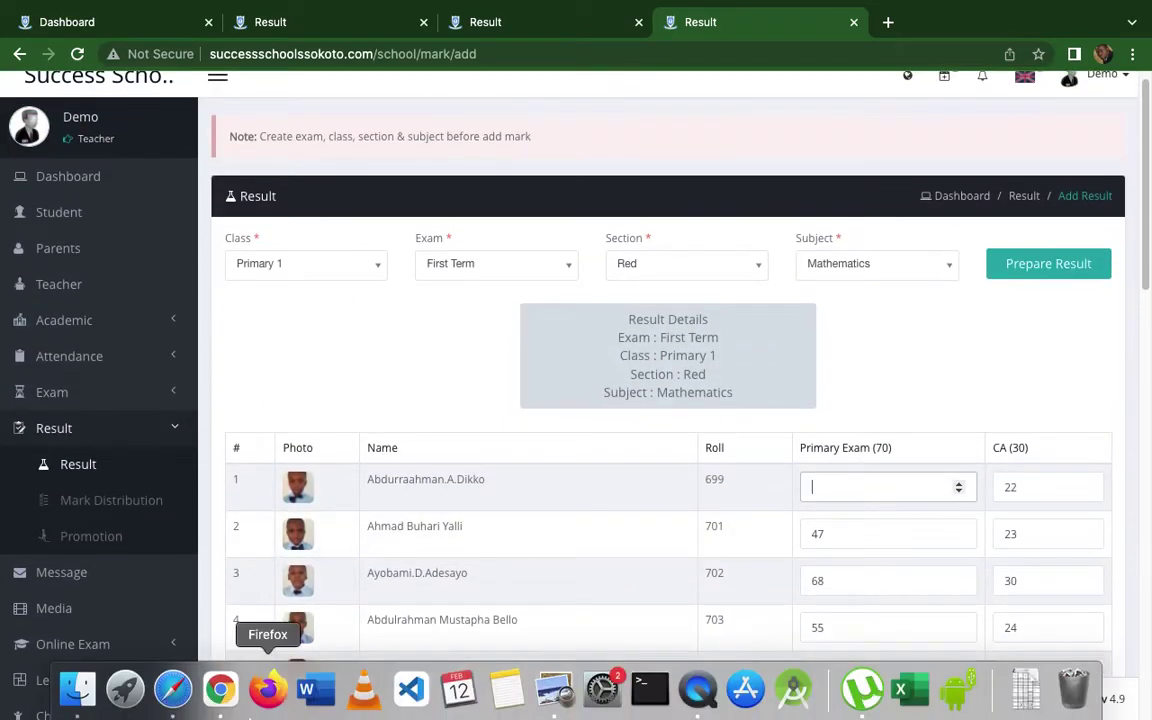
click(219, 690)
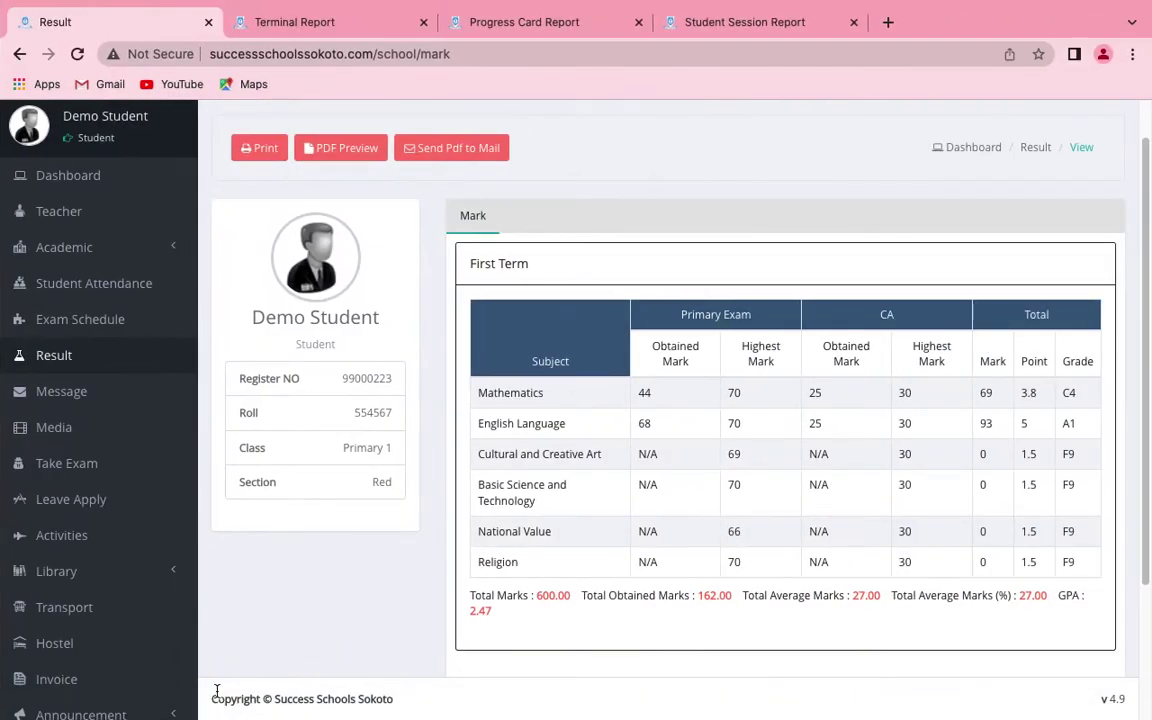
click(760, 22)
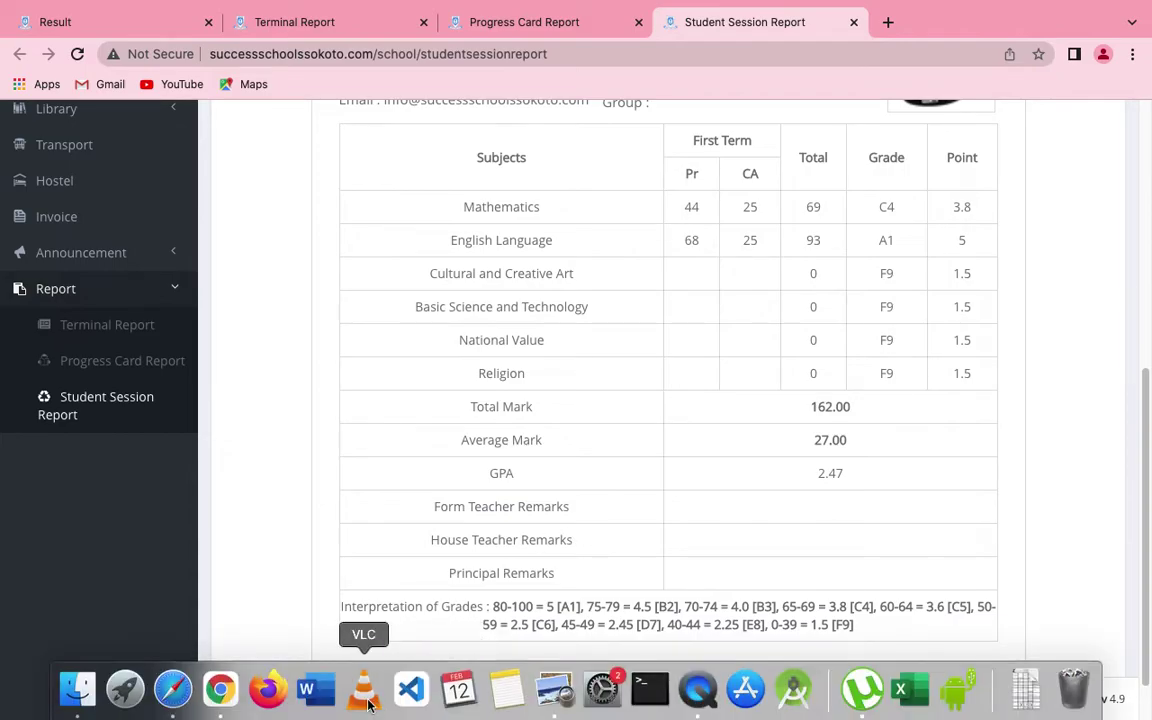
click(545, 672)
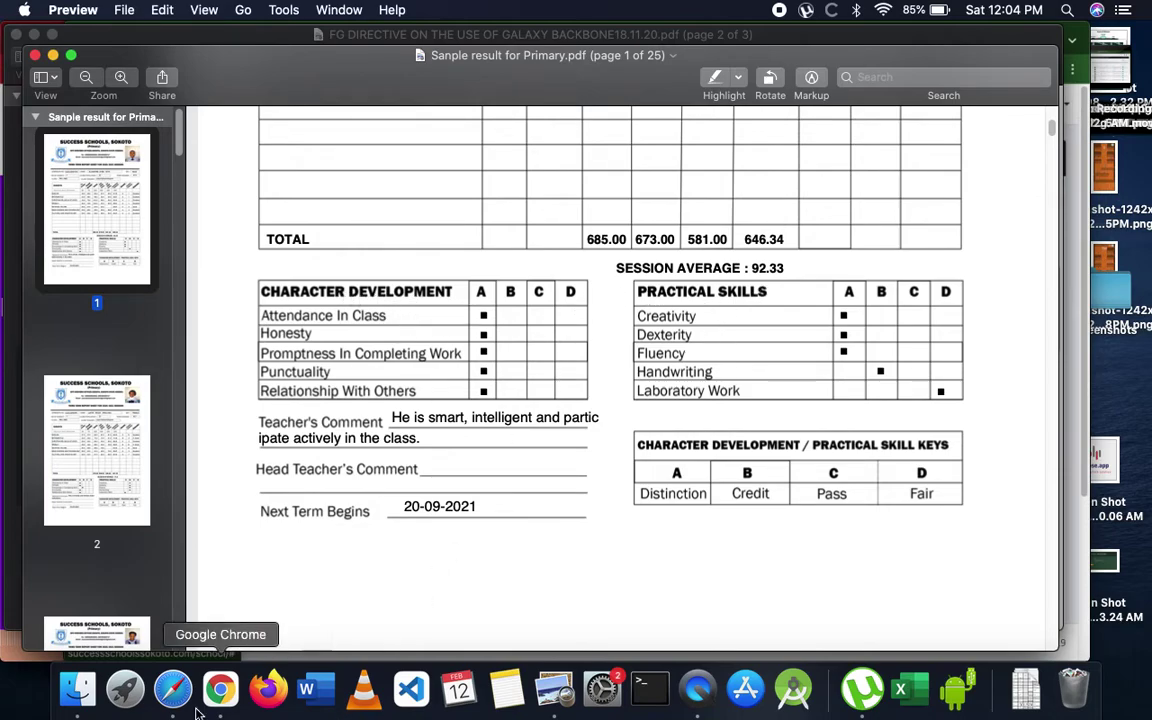
click(220, 688)
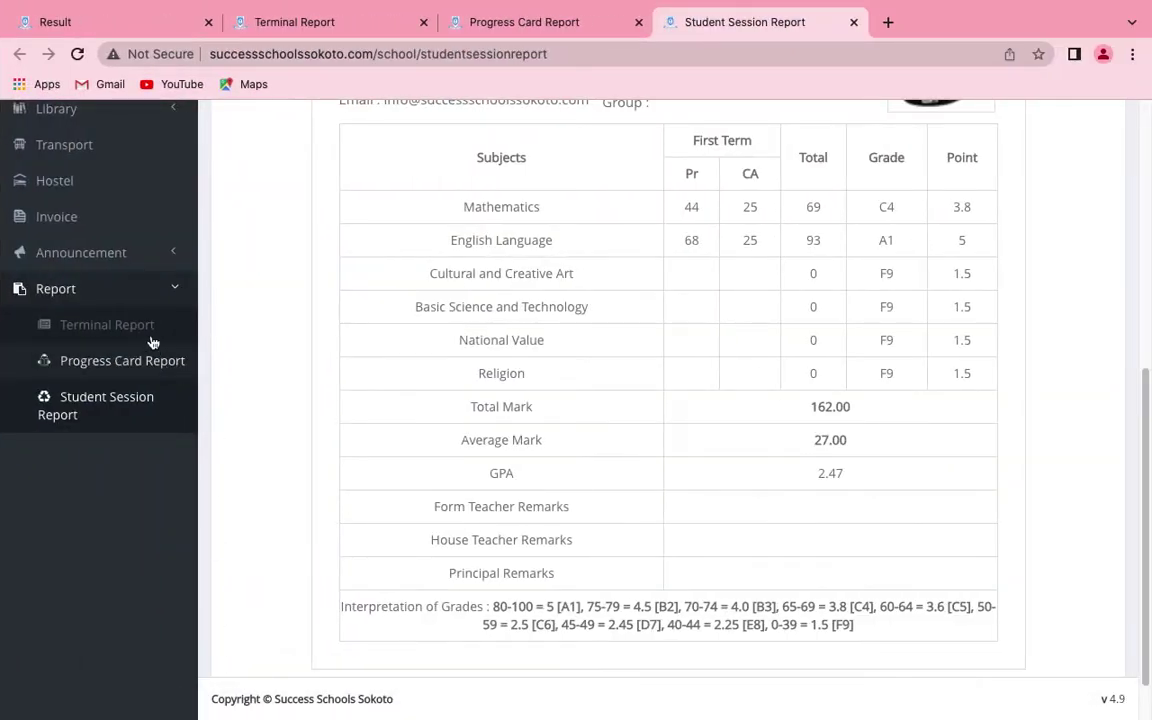
Review the top of the demo student's session report and the admin dashboard, and return to the teacher's Add Result window
scroll(127, 288, up, 3)
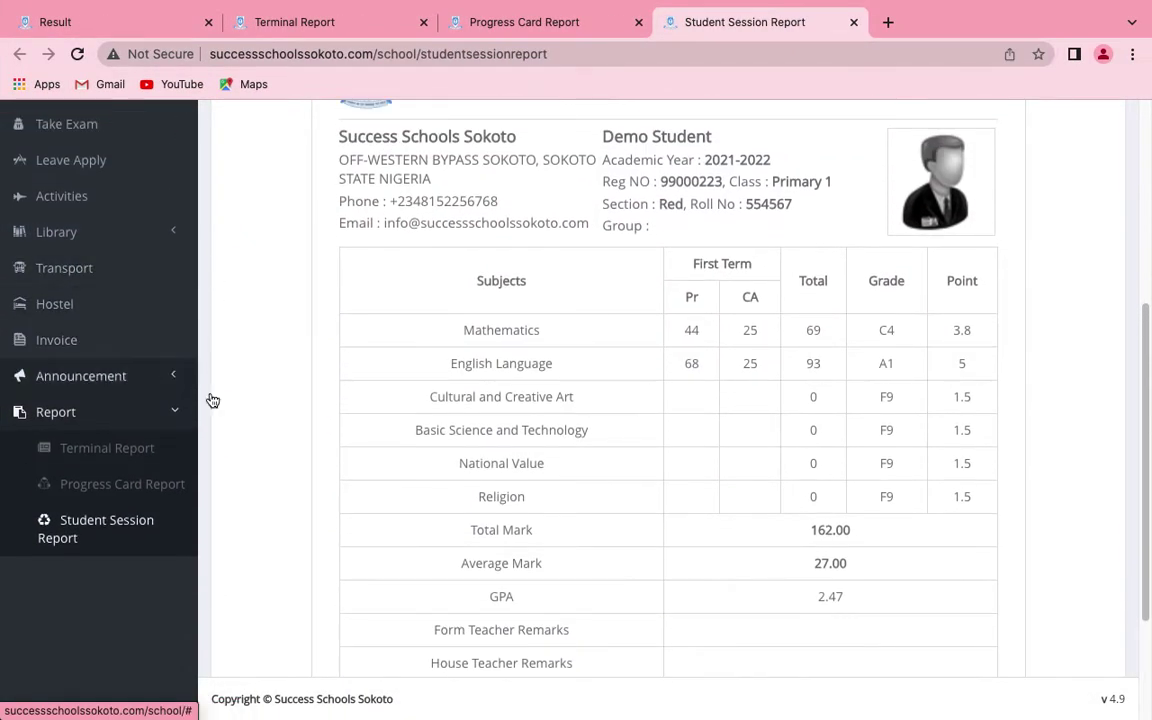
mouse_move(172, 710)
key(ctrl+Right)
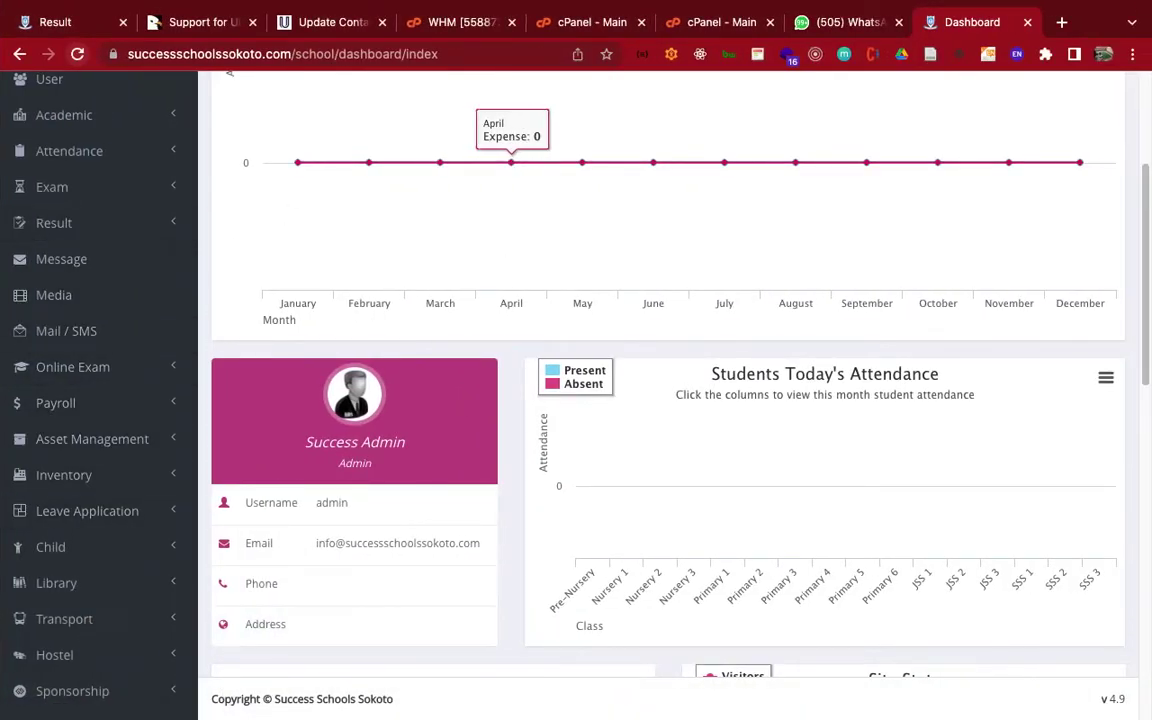
key(ctrl+Left)
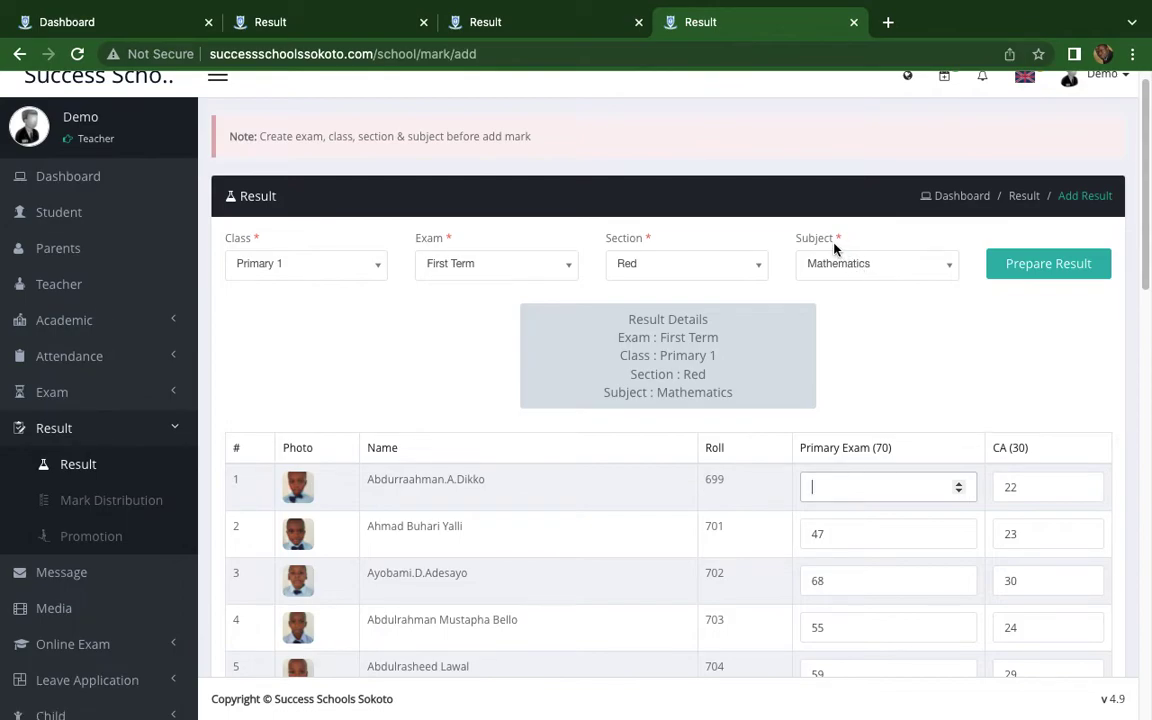
Compare the character development, practical skills and comment sections of the sample result PDF in Preview with the Mathematics mark sheet in Chrome
mouse_move(366, 700)
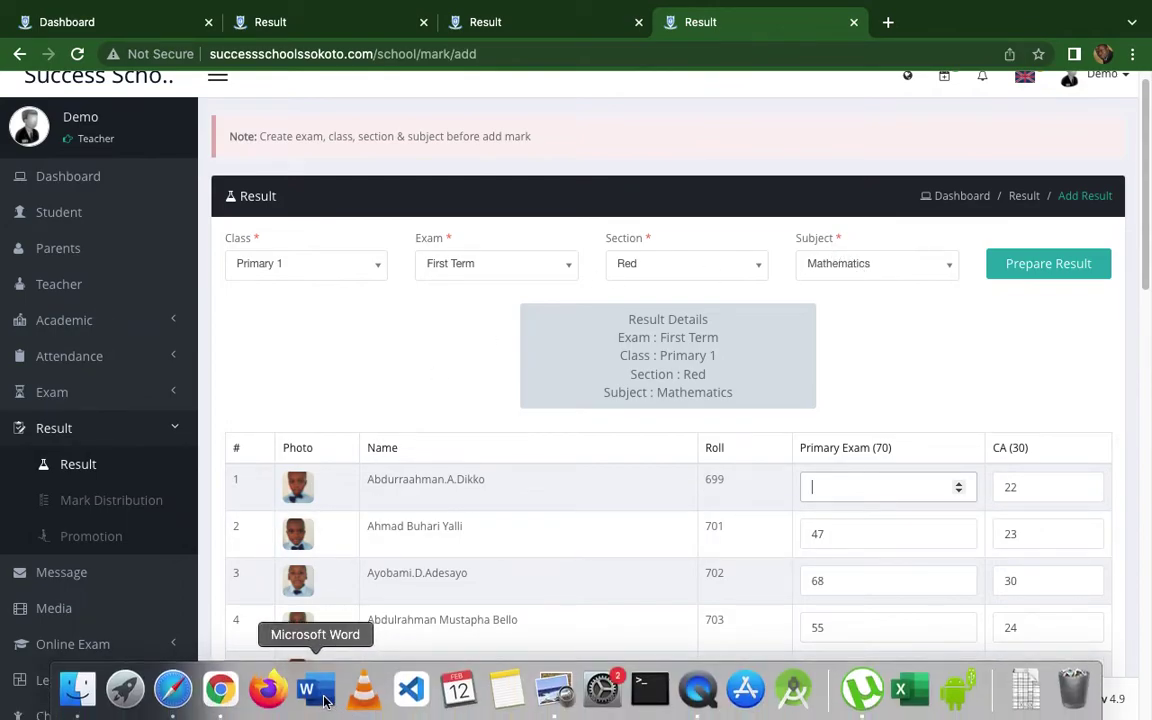
click(554, 690)
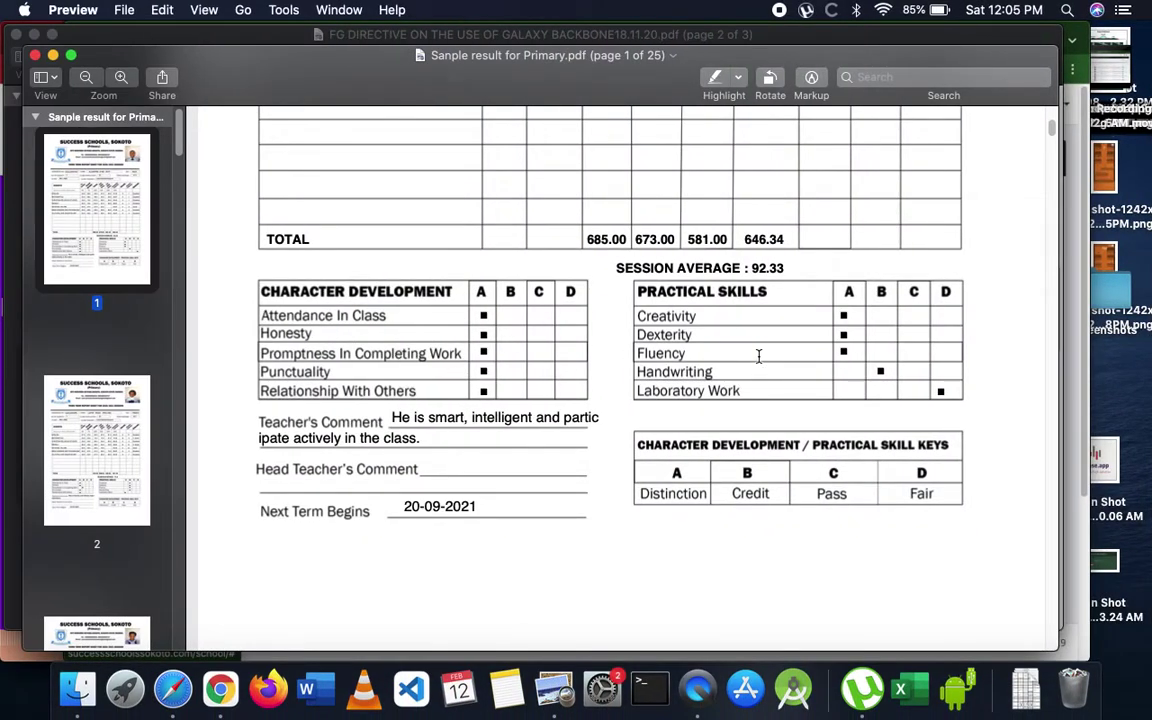
click(220, 700)
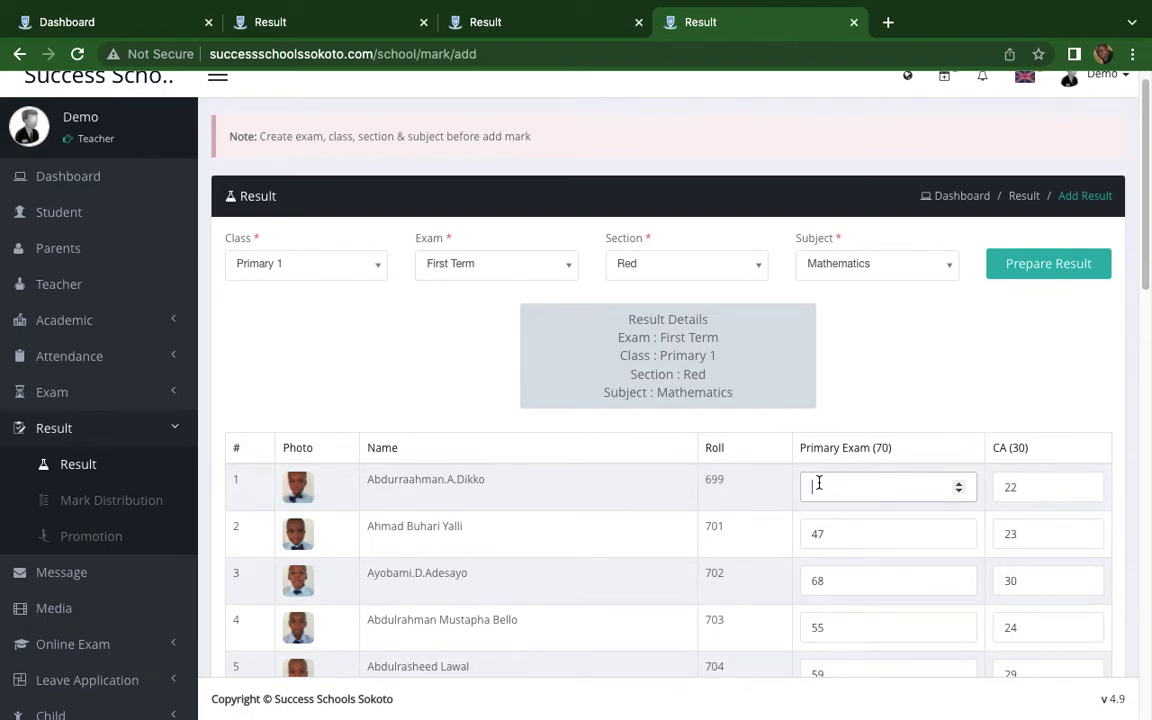
mouse_move(505, 700)
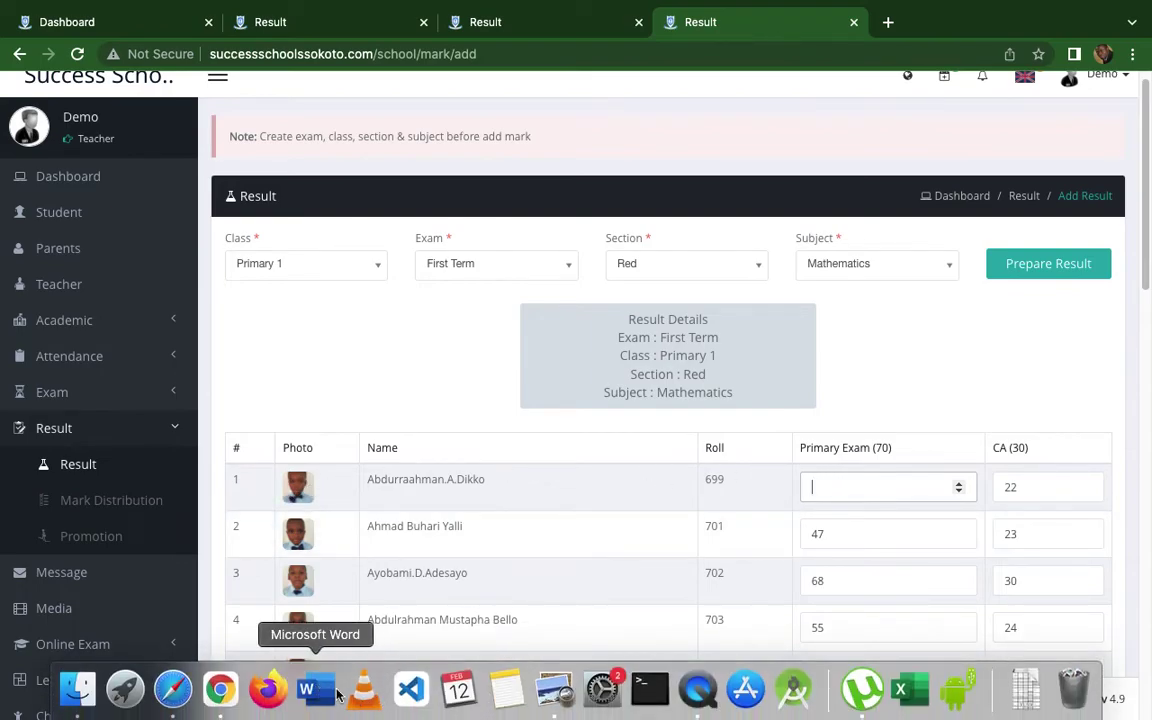
click(553, 690)
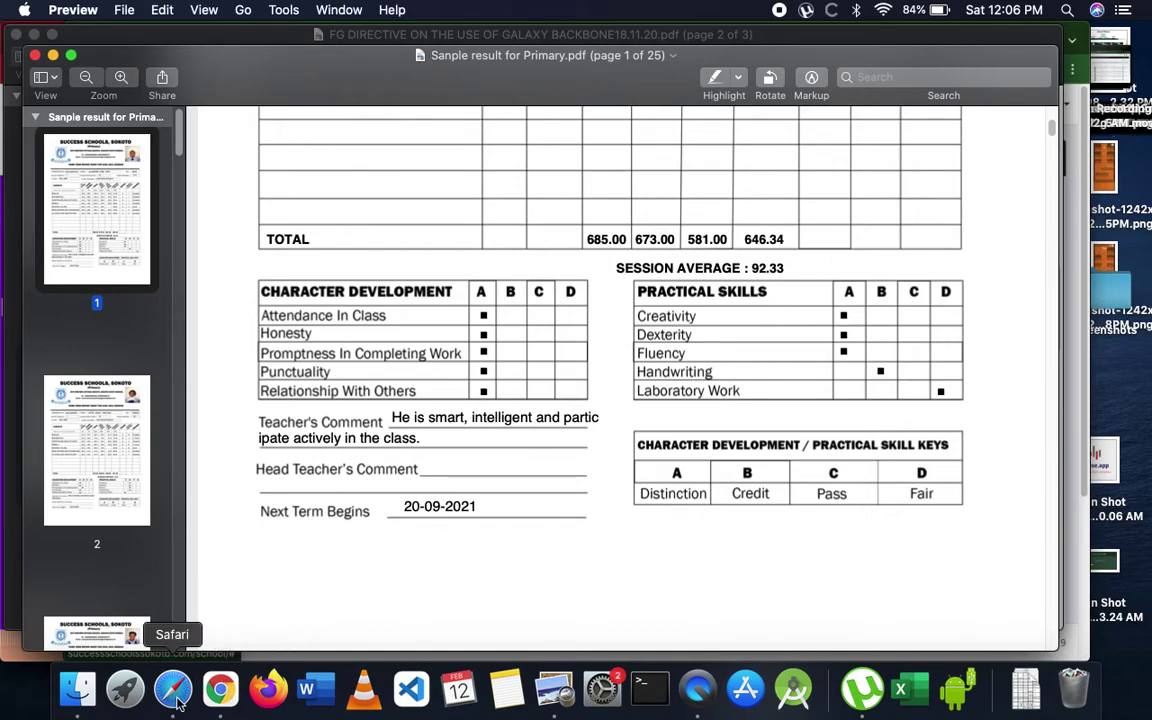
click(220, 690)
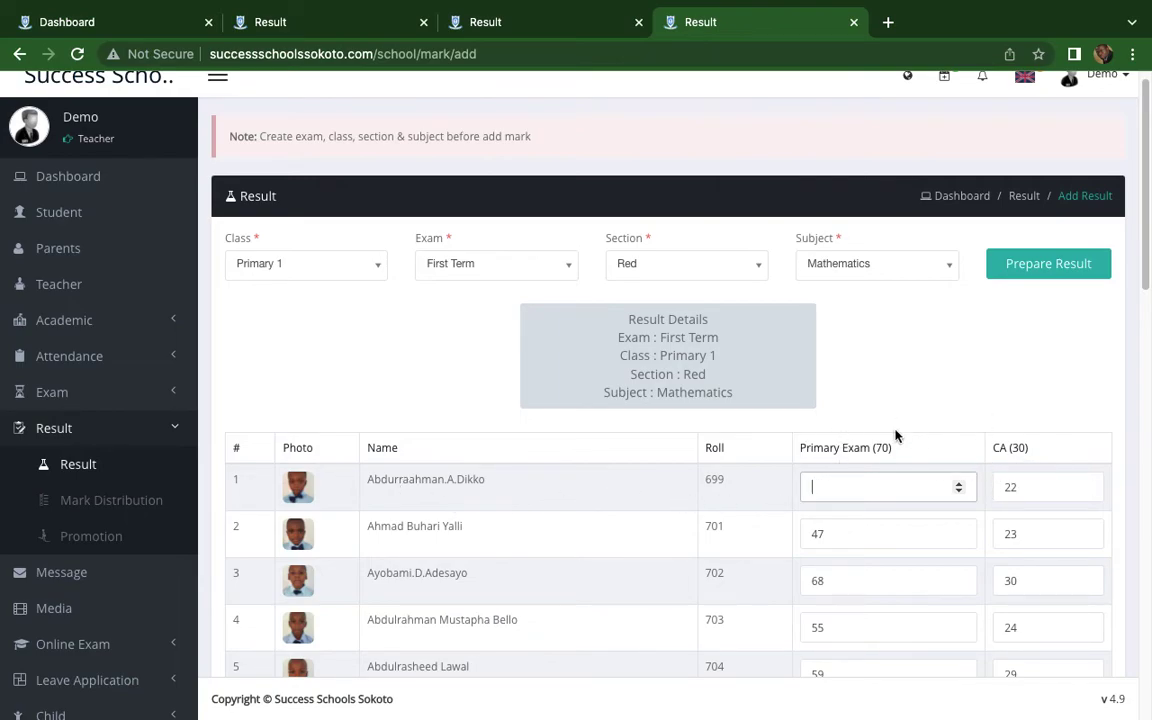
Check the Add Result subject list in Chrome against the sample PDF in Preview, and return to the first student's empty Primary Exam mark
click(850, 270)
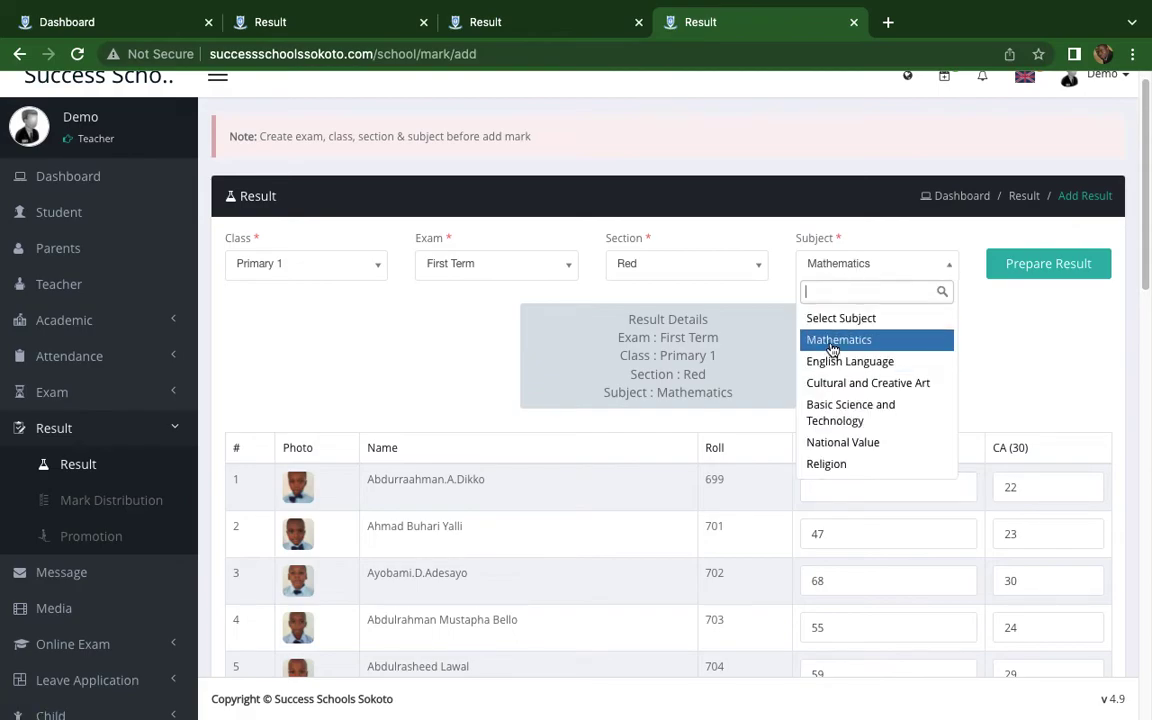
mouse_move(411, 702)
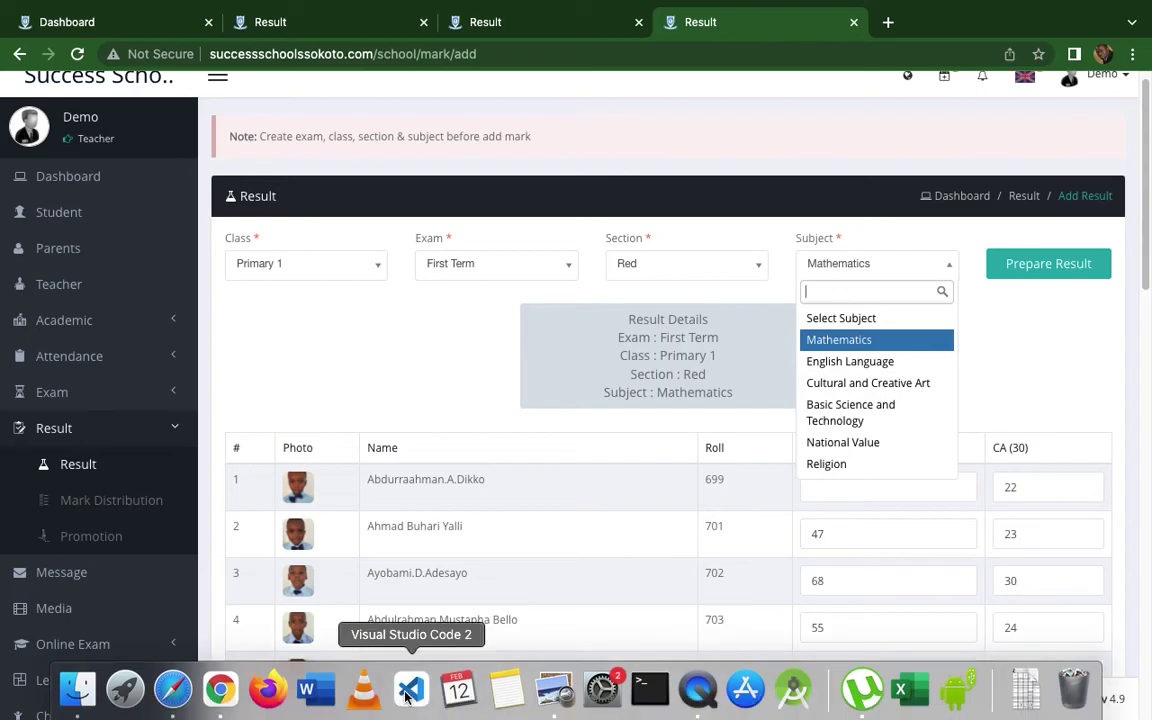
click(560, 694)
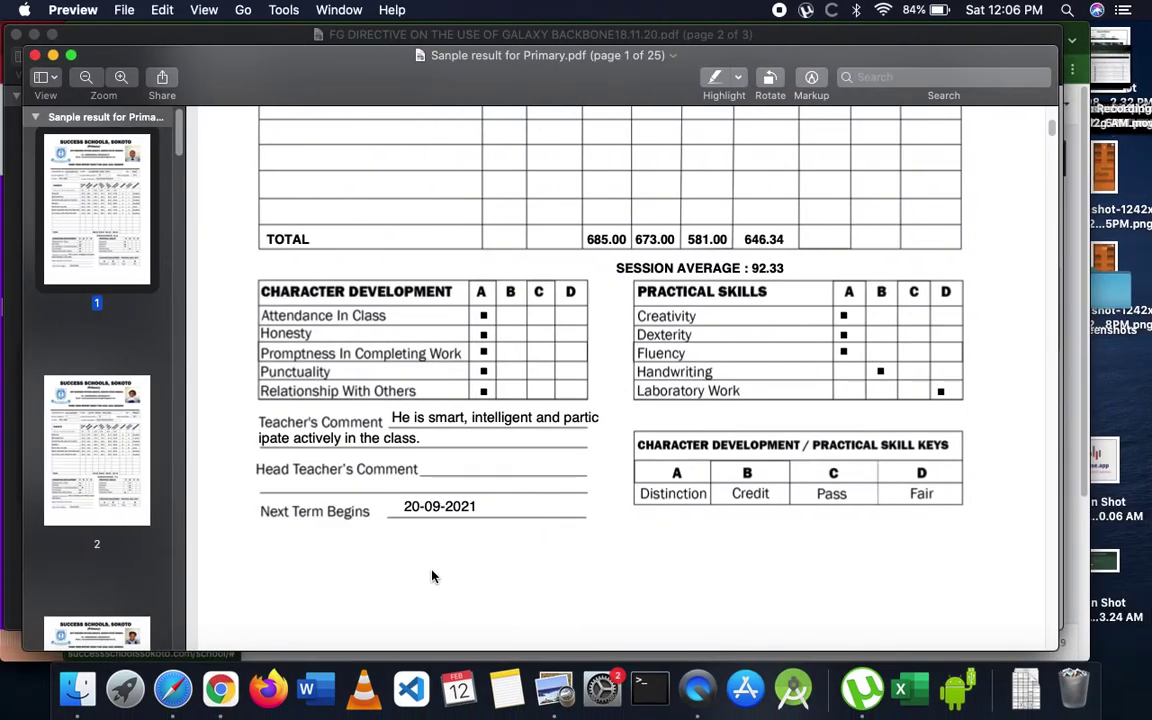
click(218, 690)
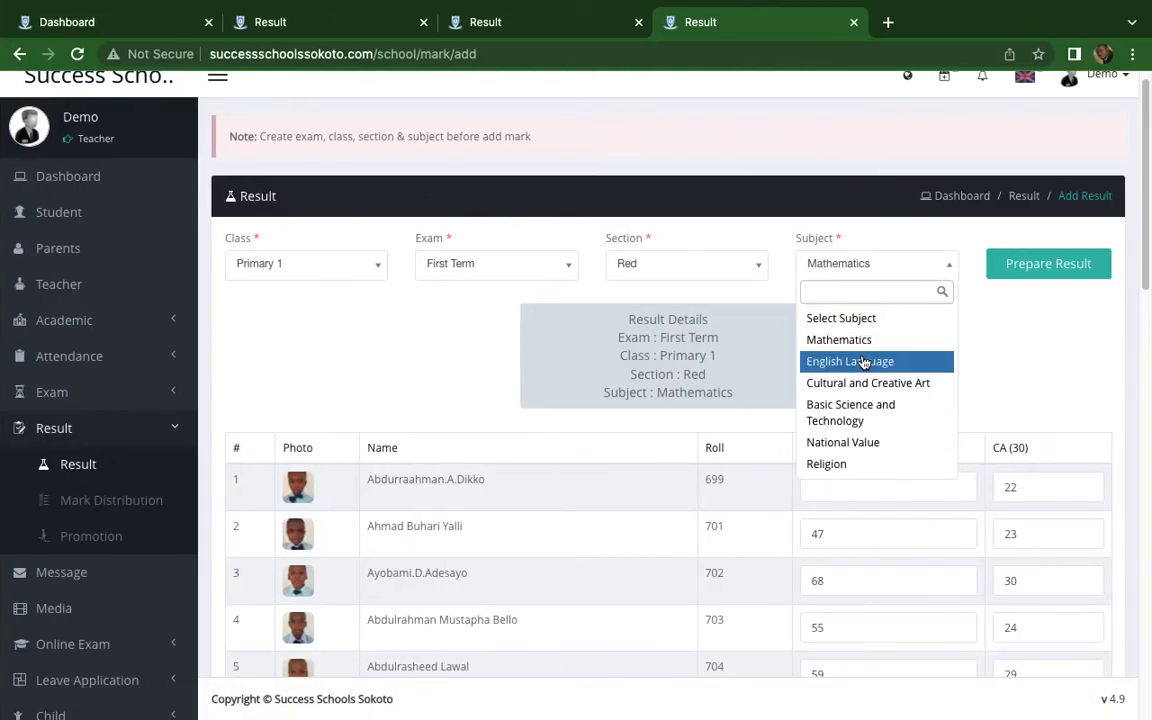
click(1030, 365)
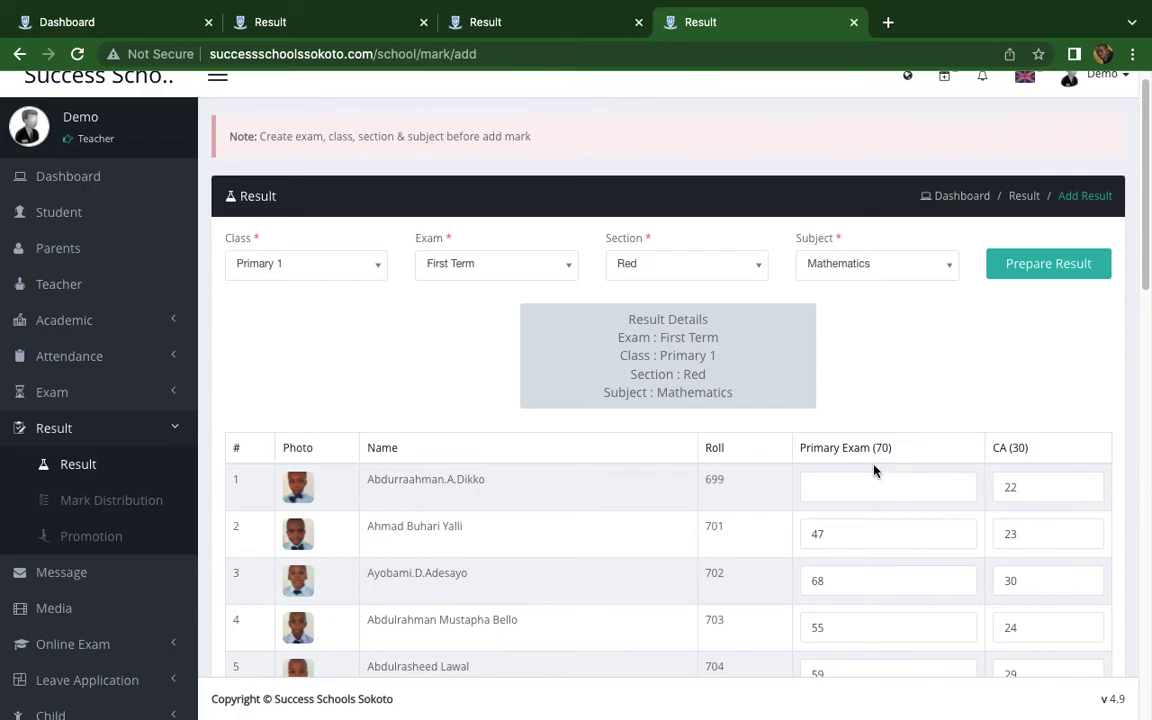
click(828, 490)
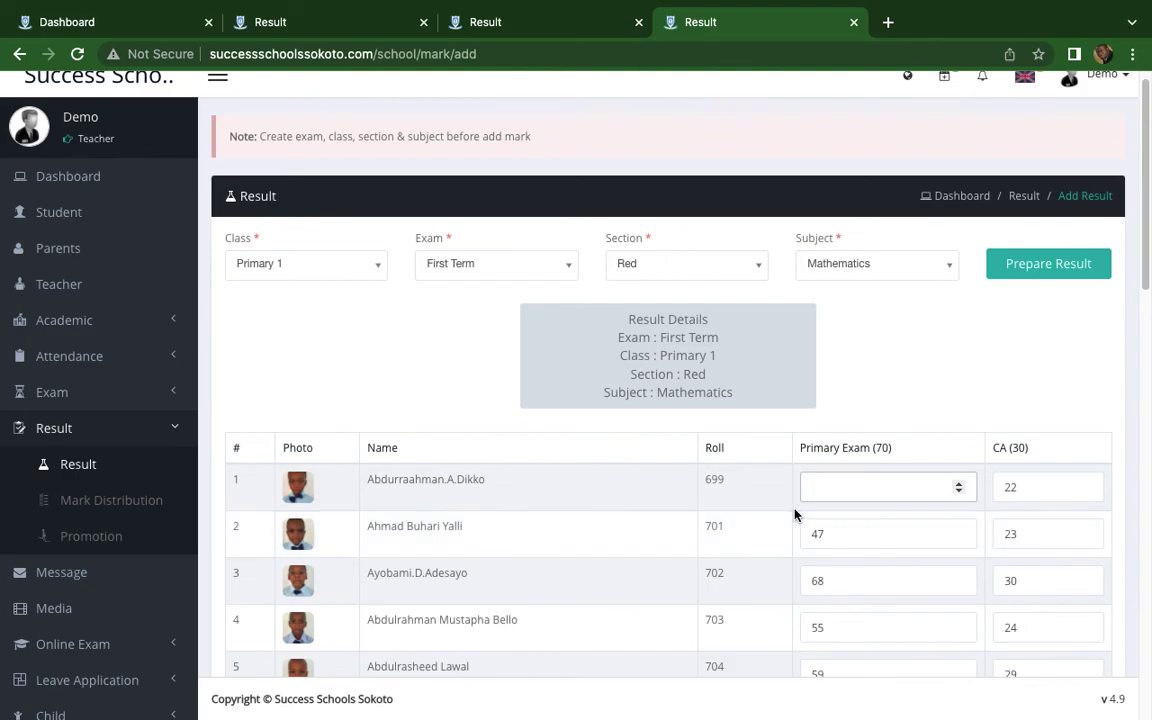
mouse_move(972, 5)
mouse_move(790, 5)
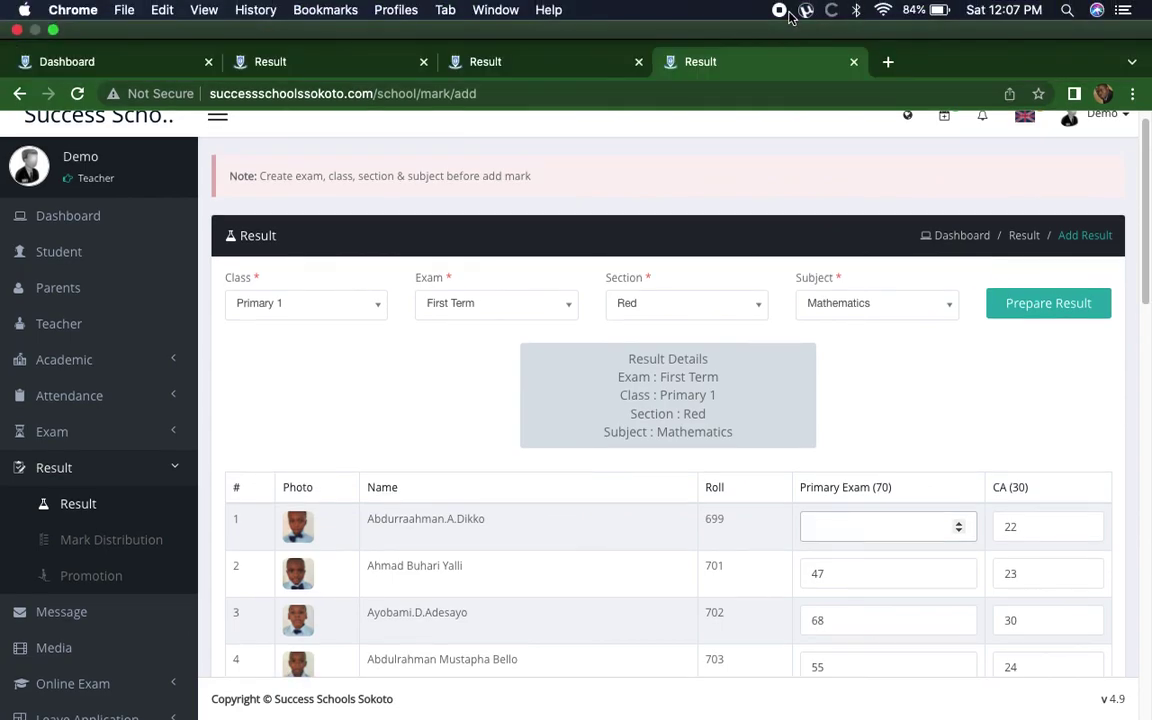